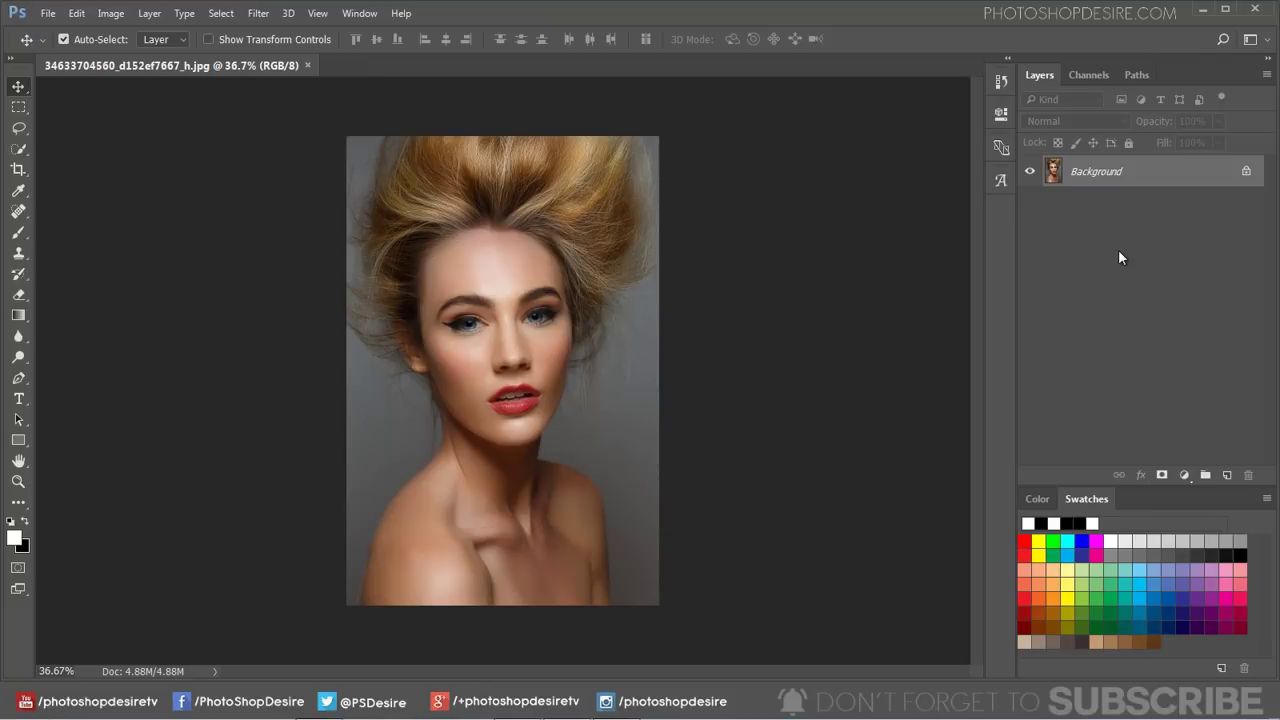
- Duplicate the Background layer and rename the copy DODGE
scroll(560, 342, up, 5)
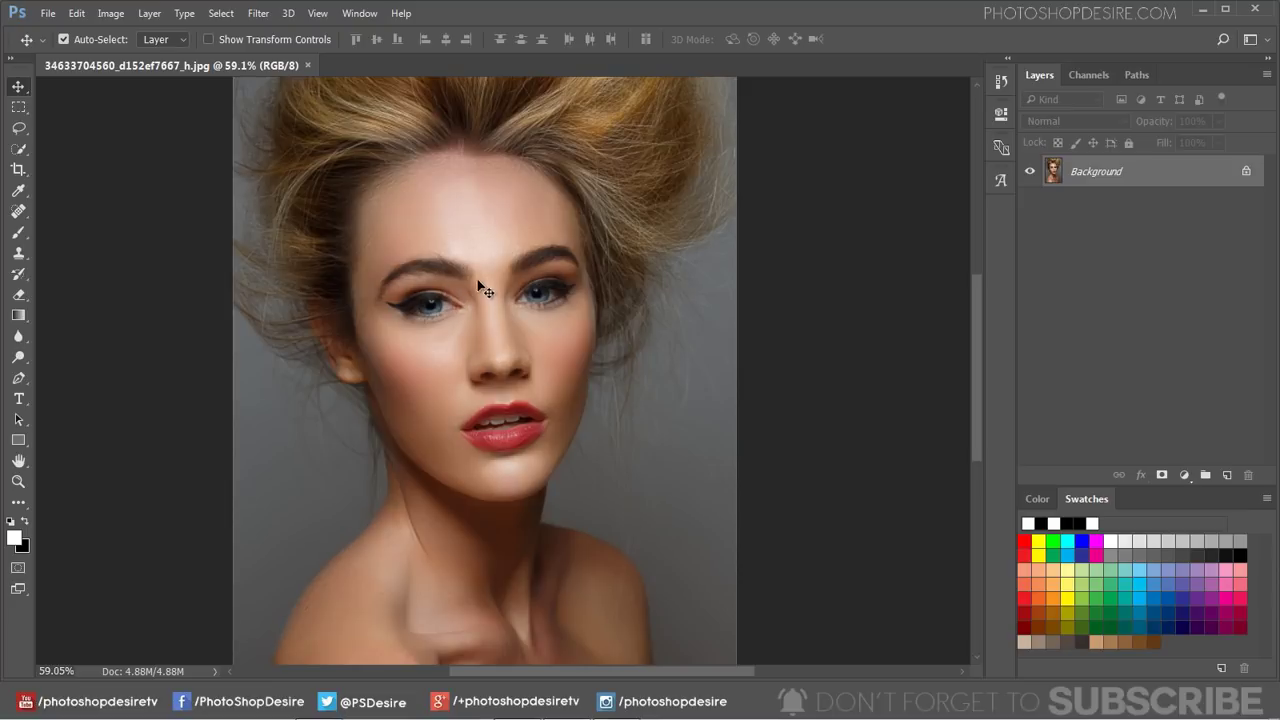
right_click(1138, 182)
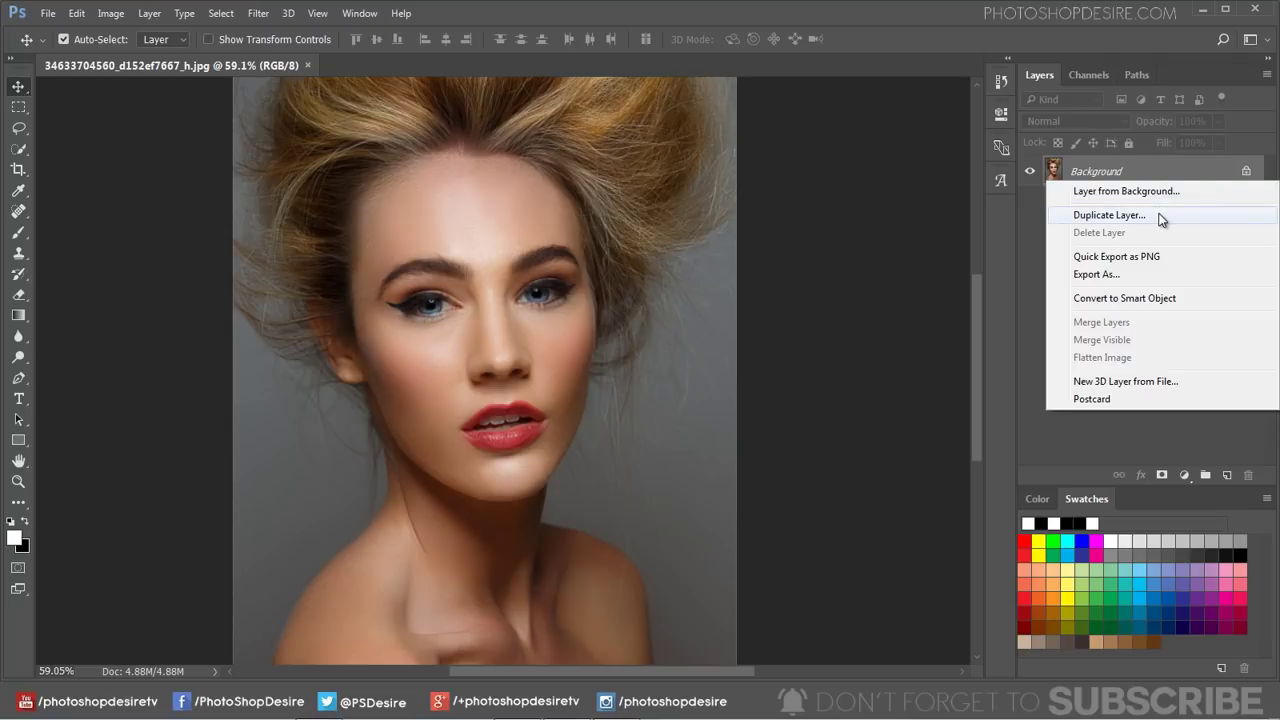
click(1160, 215)
click(693, 179)
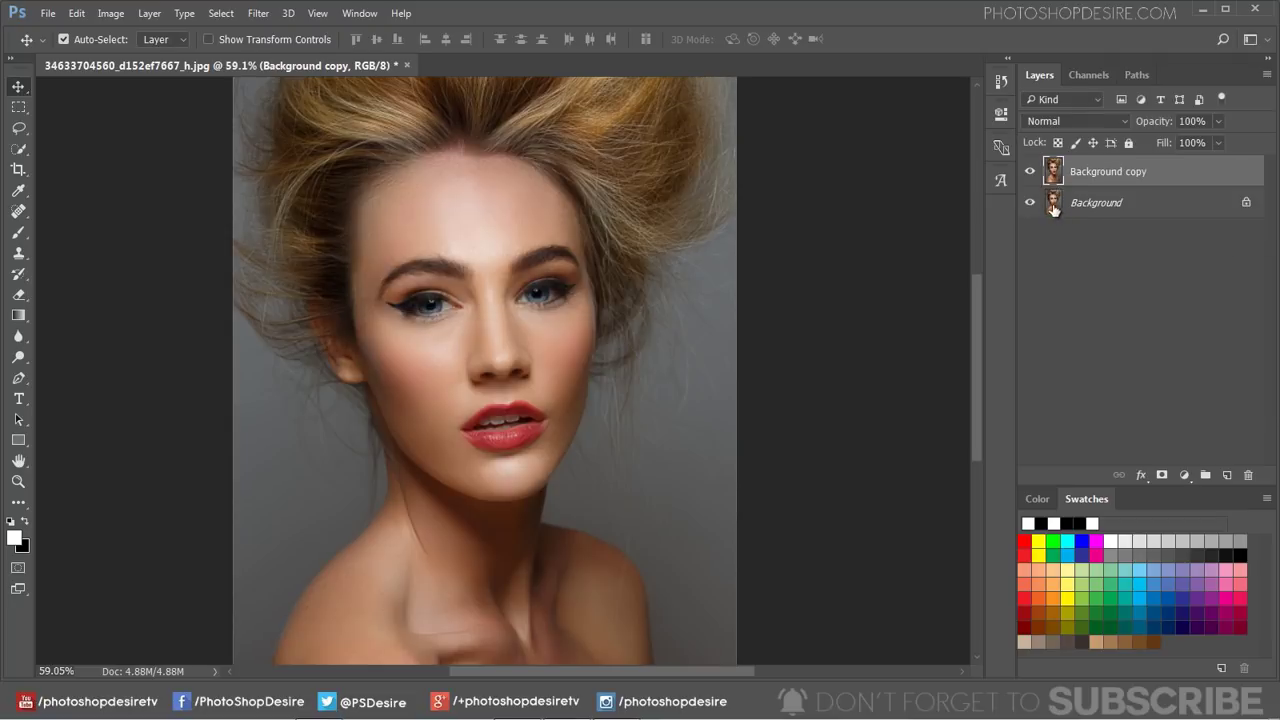
double_click(1096, 177)
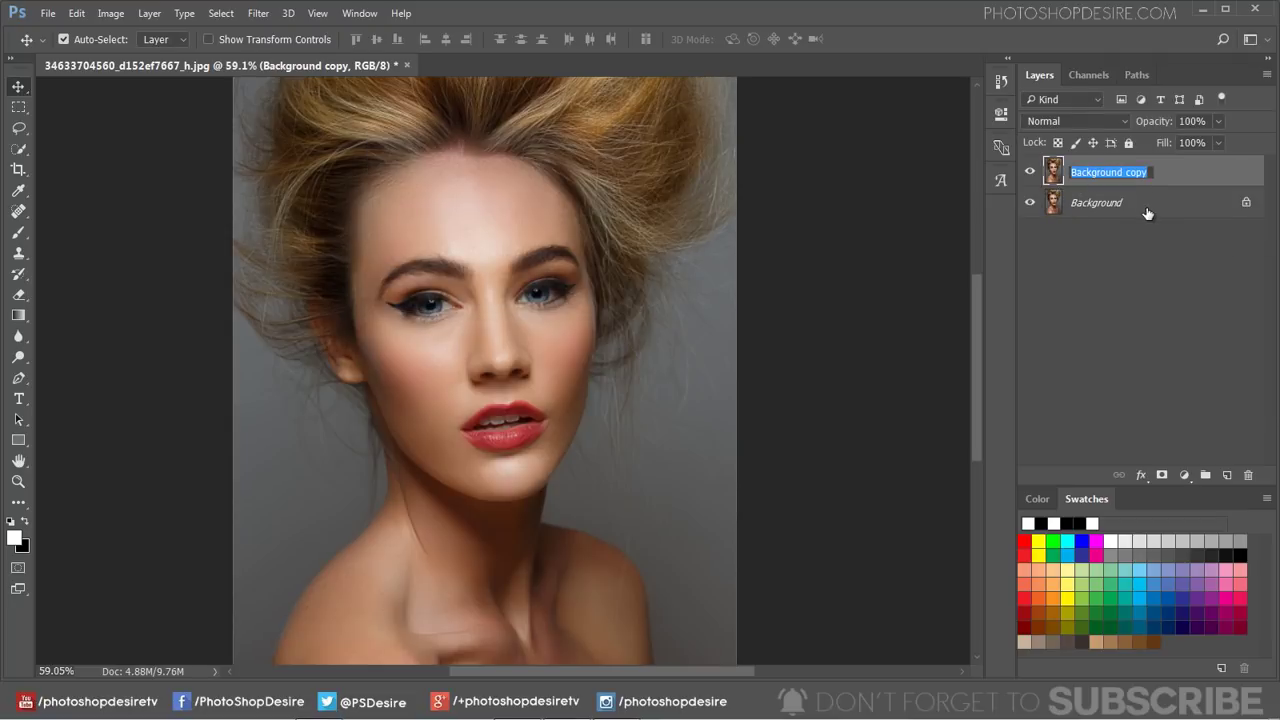
text(DODGE)
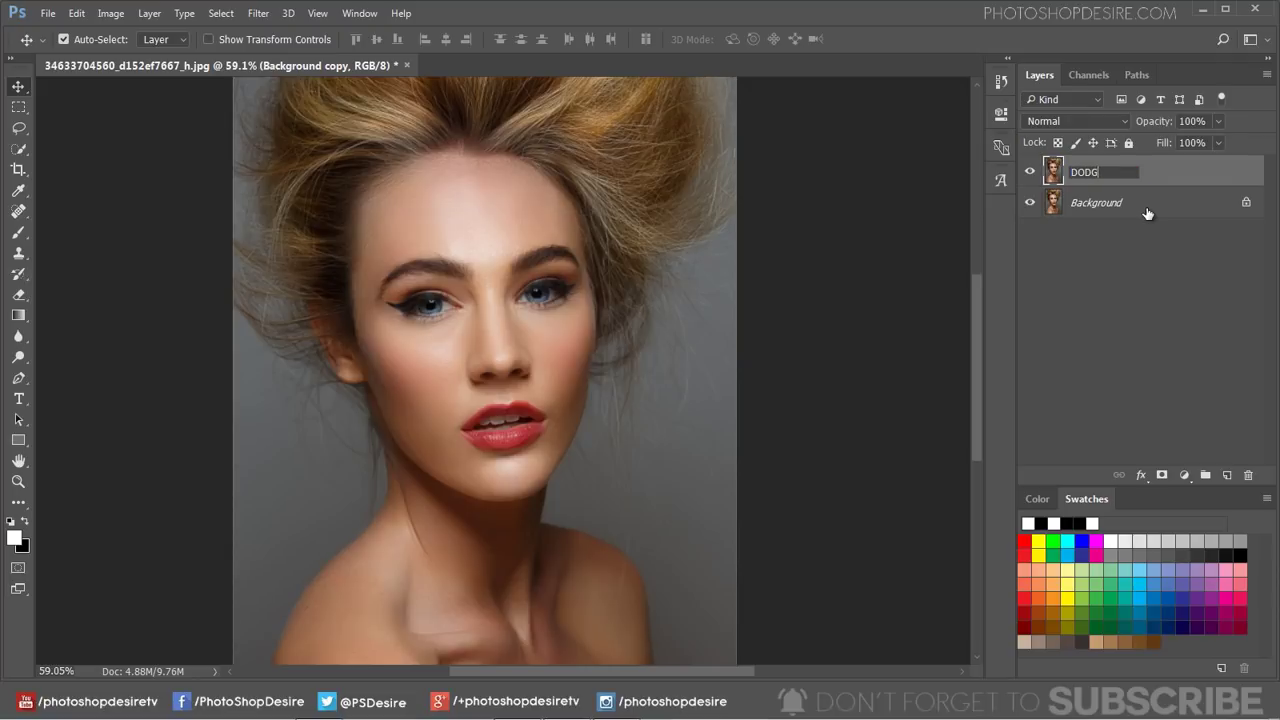
click(1066, 236)
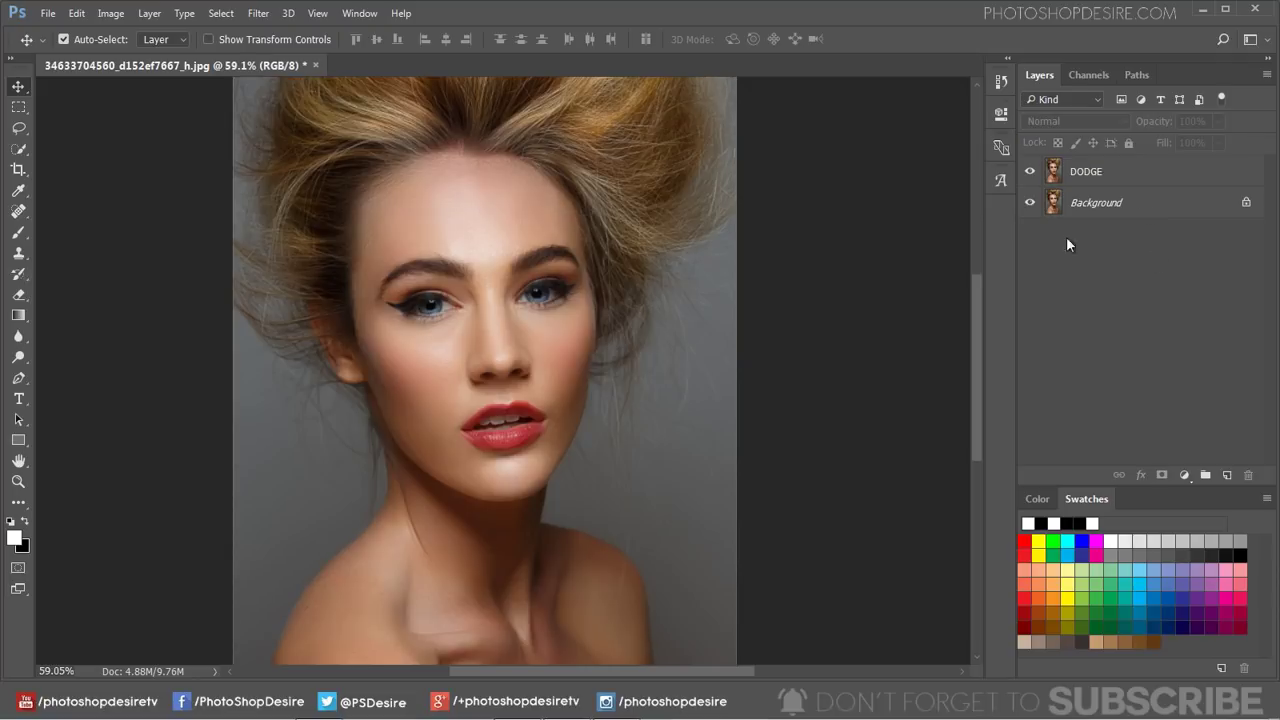
- Set the DODGE layer's blend mode to Screen
click(1075, 177)
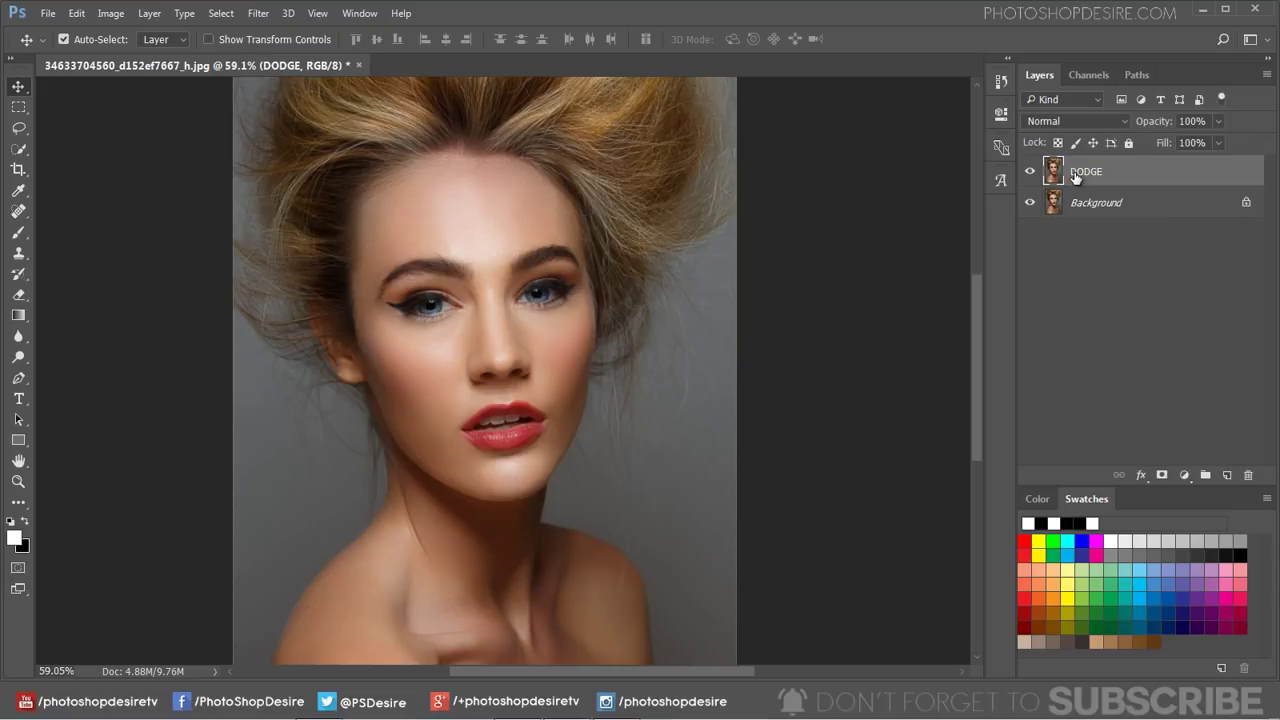
click(1089, 119)
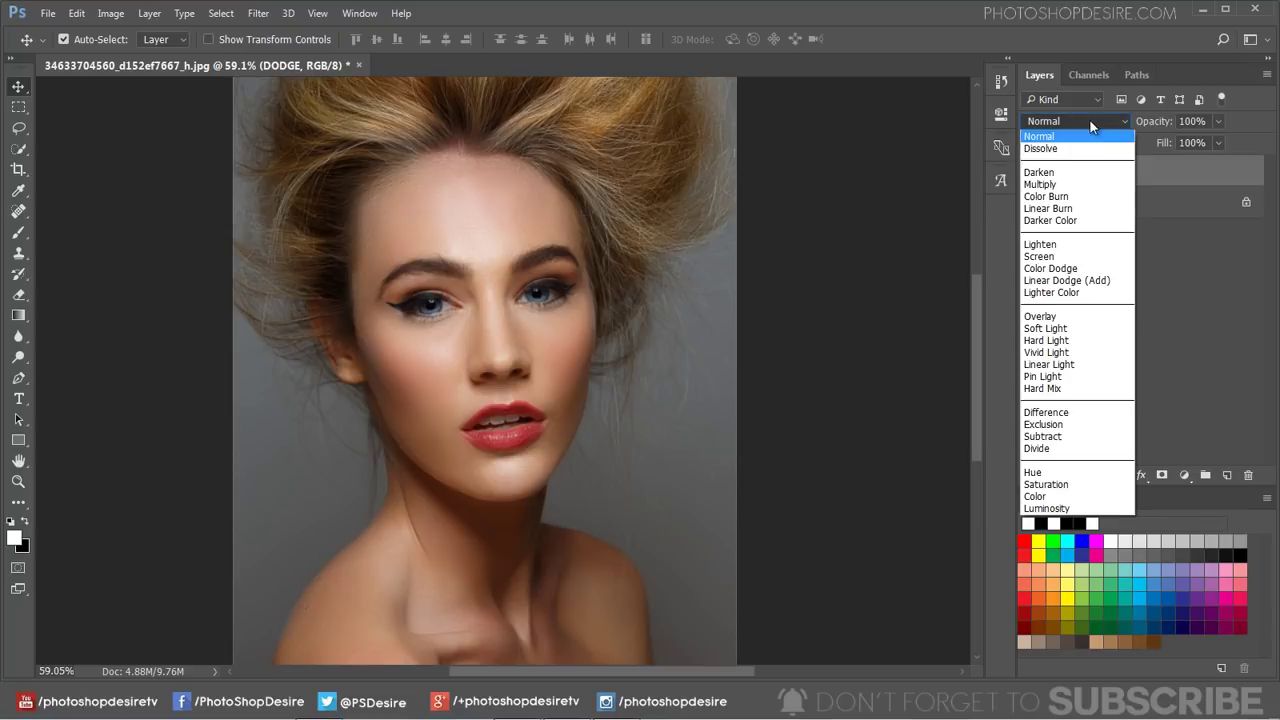
click(1081, 256)
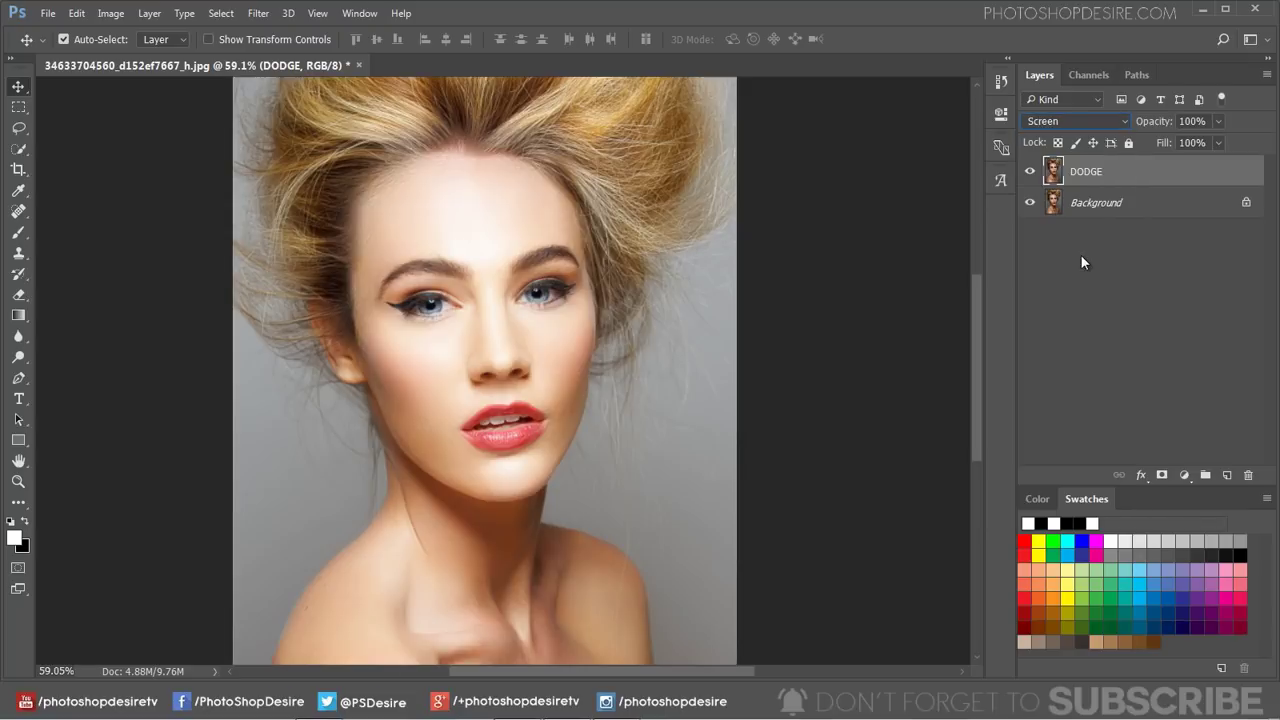
- Alt-split DODGE's Underlying Layer black Blend If slider to about 142/221
double_click(1068, 172)
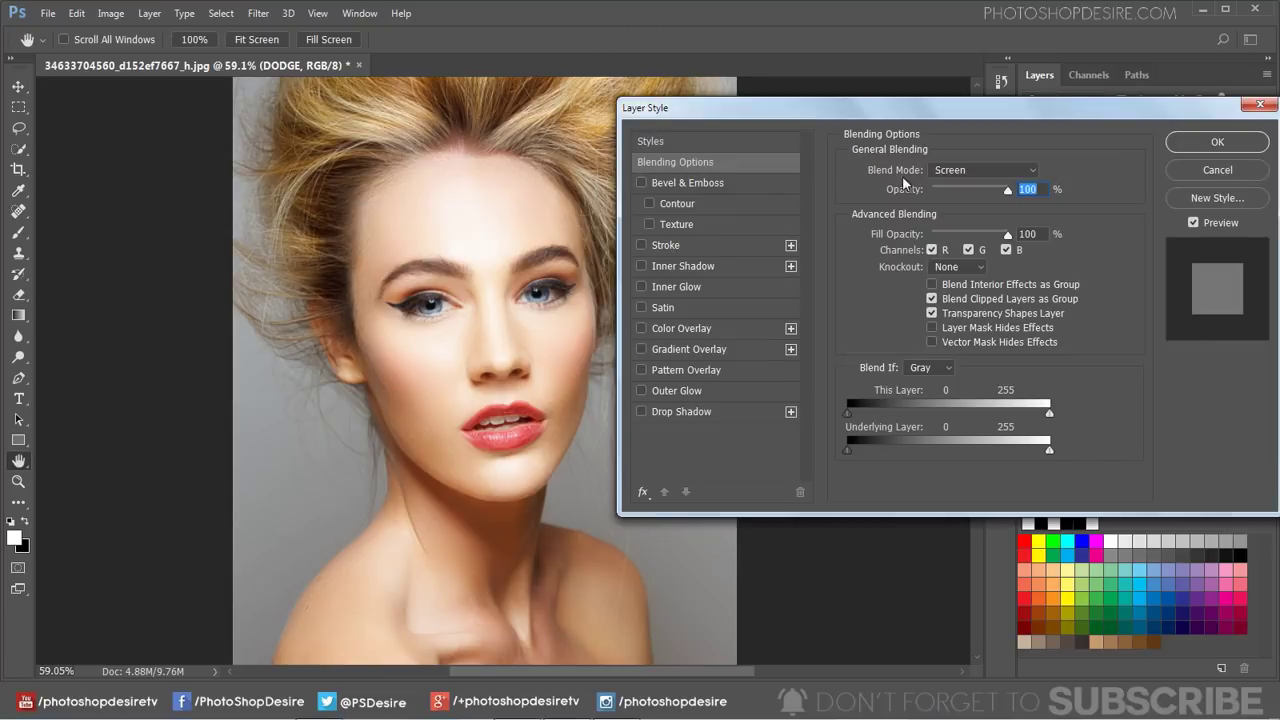
drag(890, 112, 904, 74)
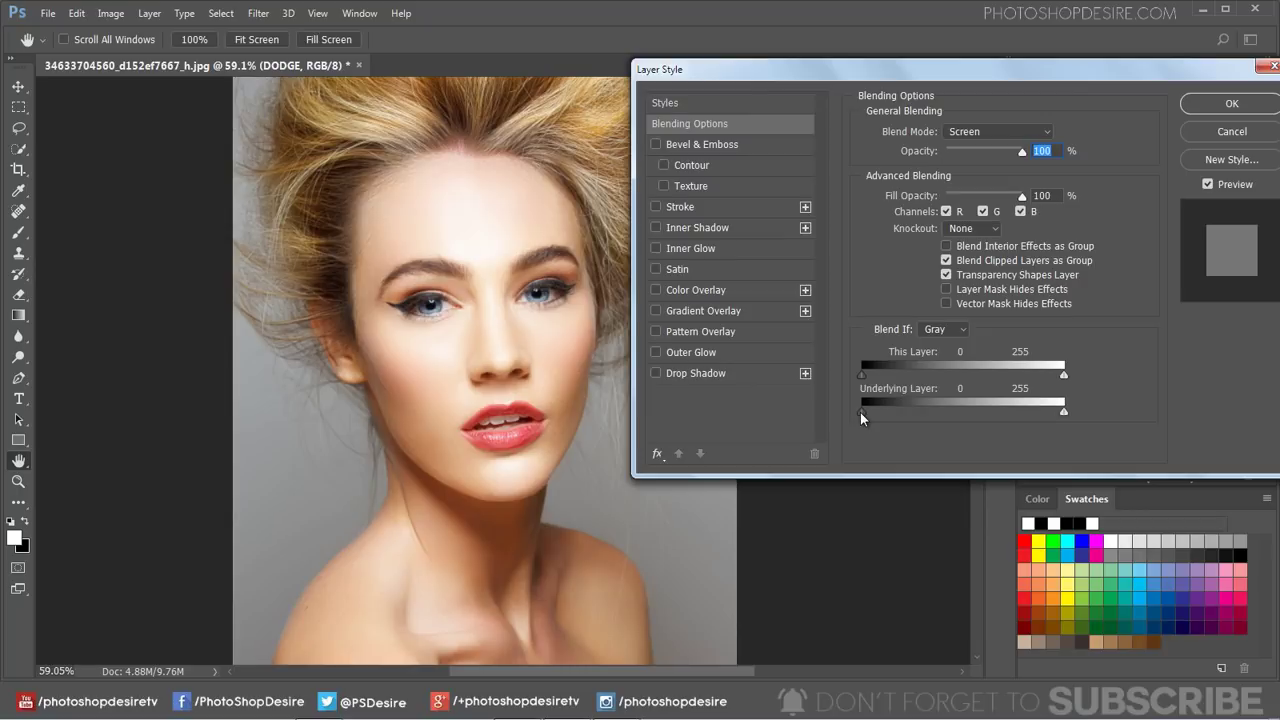
drag(860, 412, 975, 413)
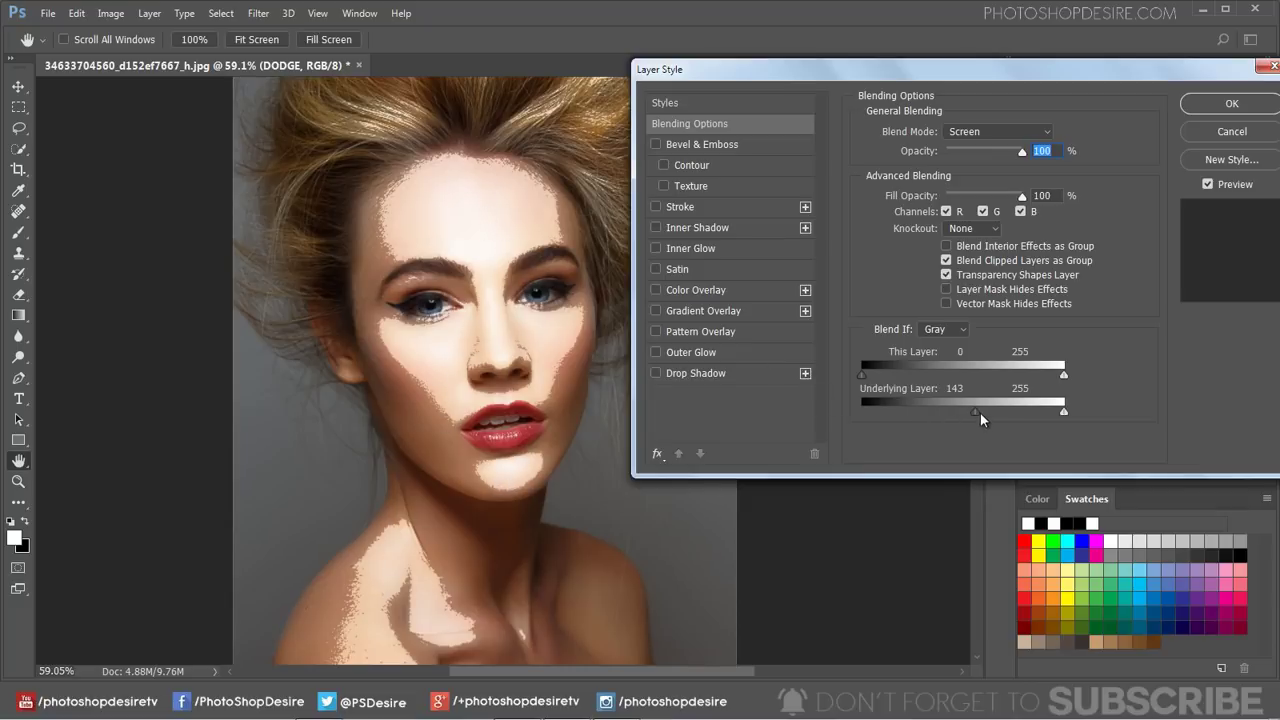
key(alt)
drag(980, 413, 1016, 411)
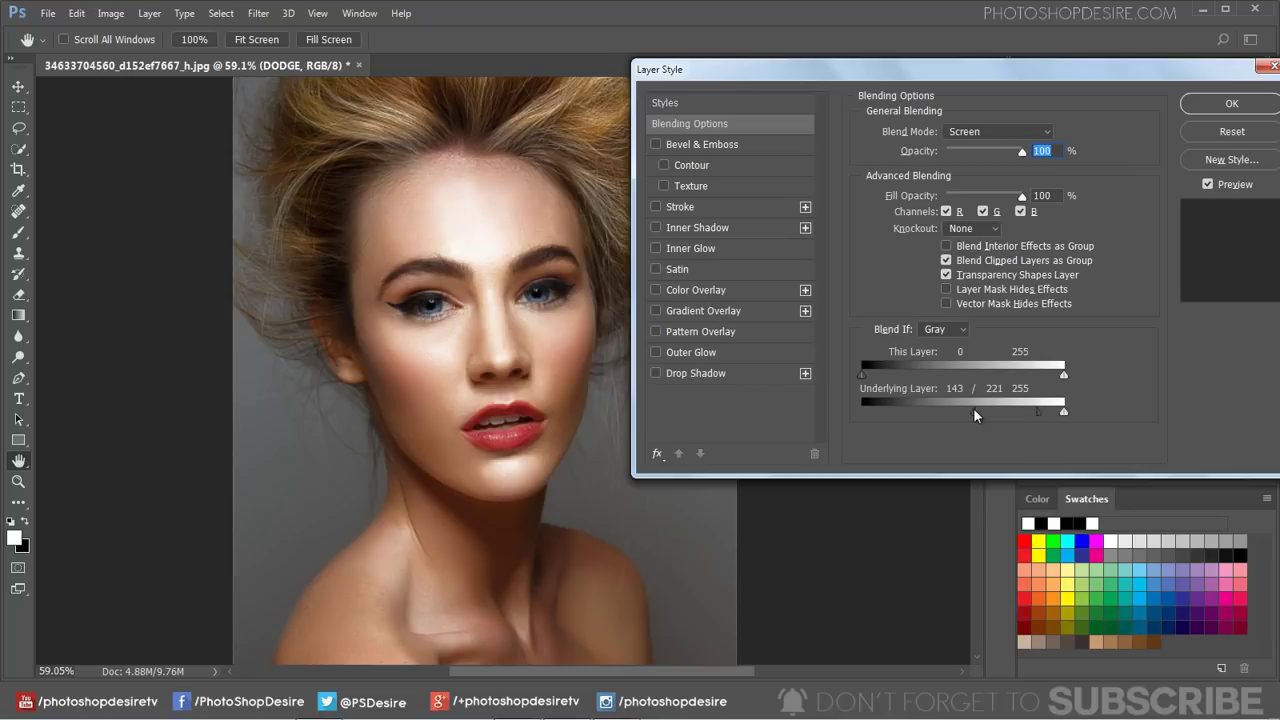
drag(977, 410, 976, 410)
- Apply DODGE's Blend If settings and toggle its visibility to compare the brightening
click(1203, 105)
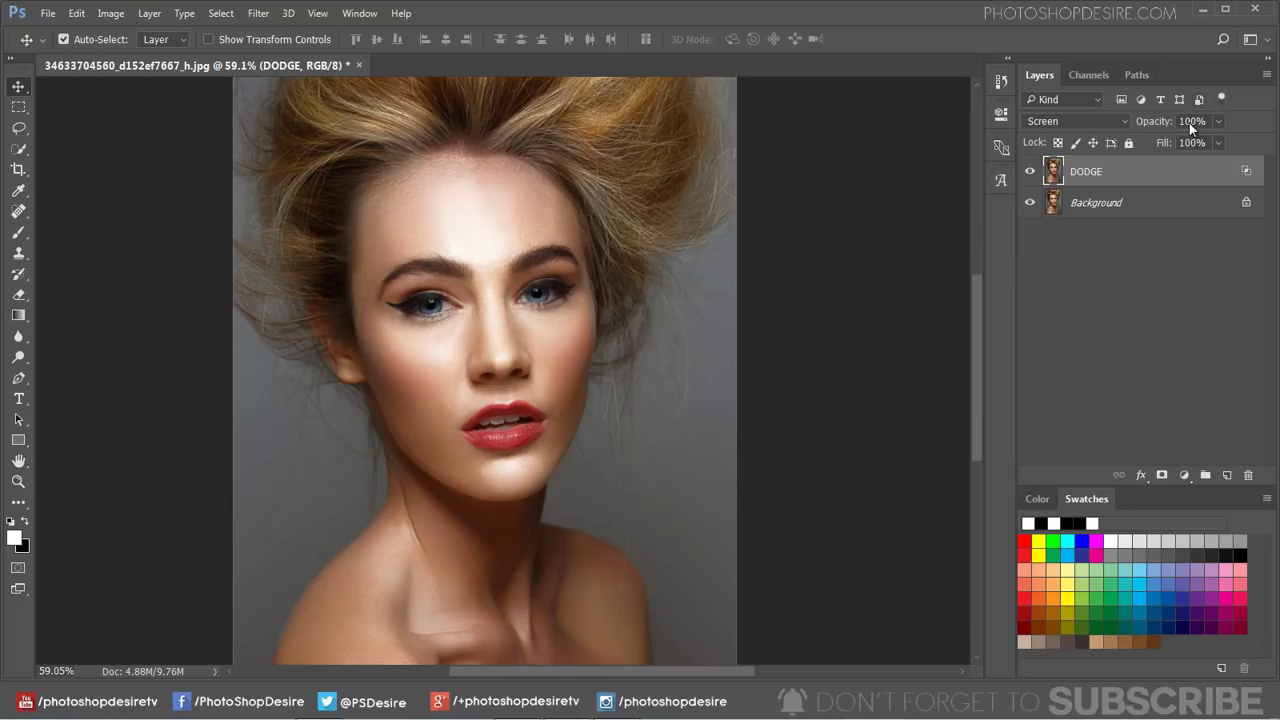
click(1030, 171)
click(1030, 171)
click(1031, 172)
click(1031, 172)
click(1031, 172)
click(1031, 172)
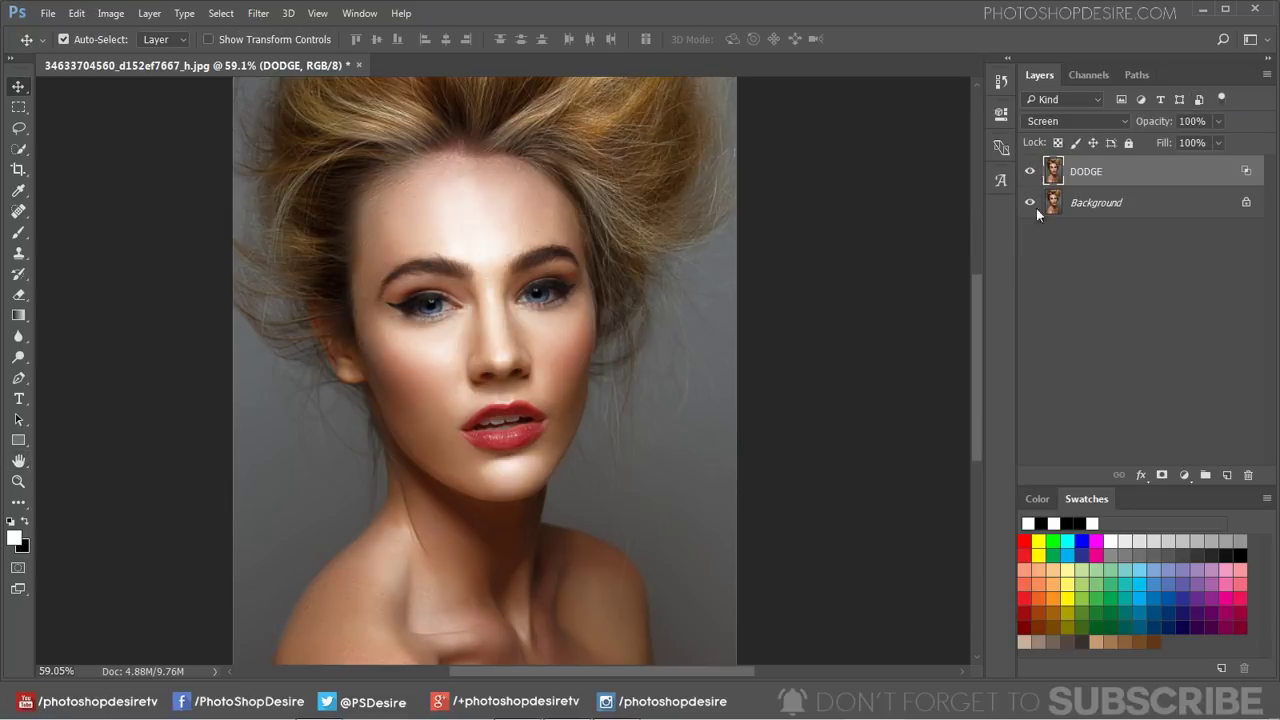
- Duplicate the Background layer as a new layer named BURN
click(1091, 213)
right_click(1091, 211)
click(1107, 238)
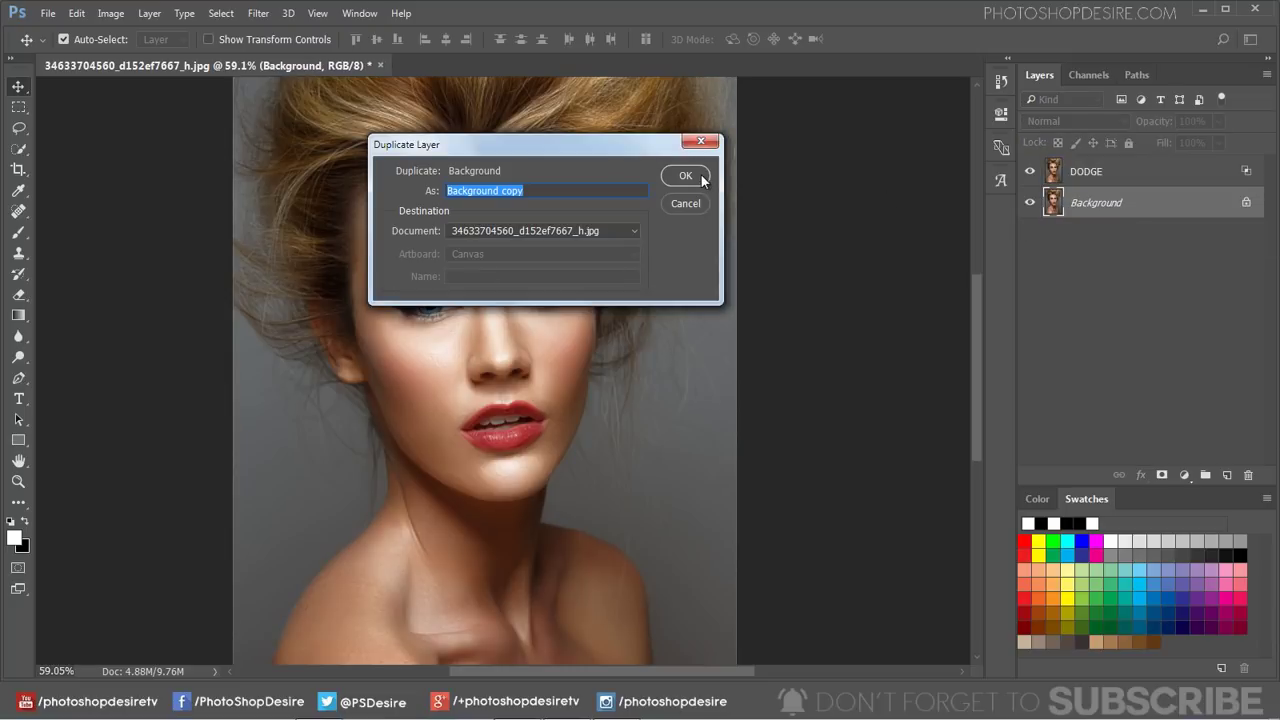
text(BURN)
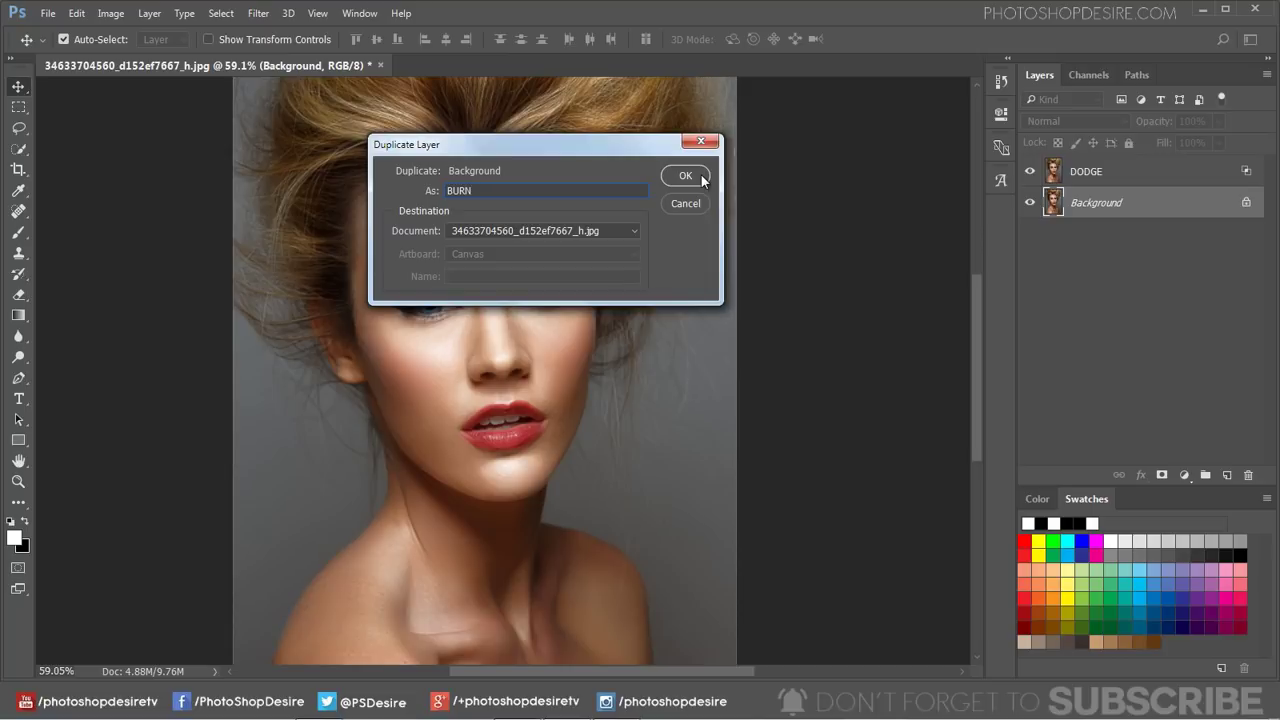
click(682, 180)
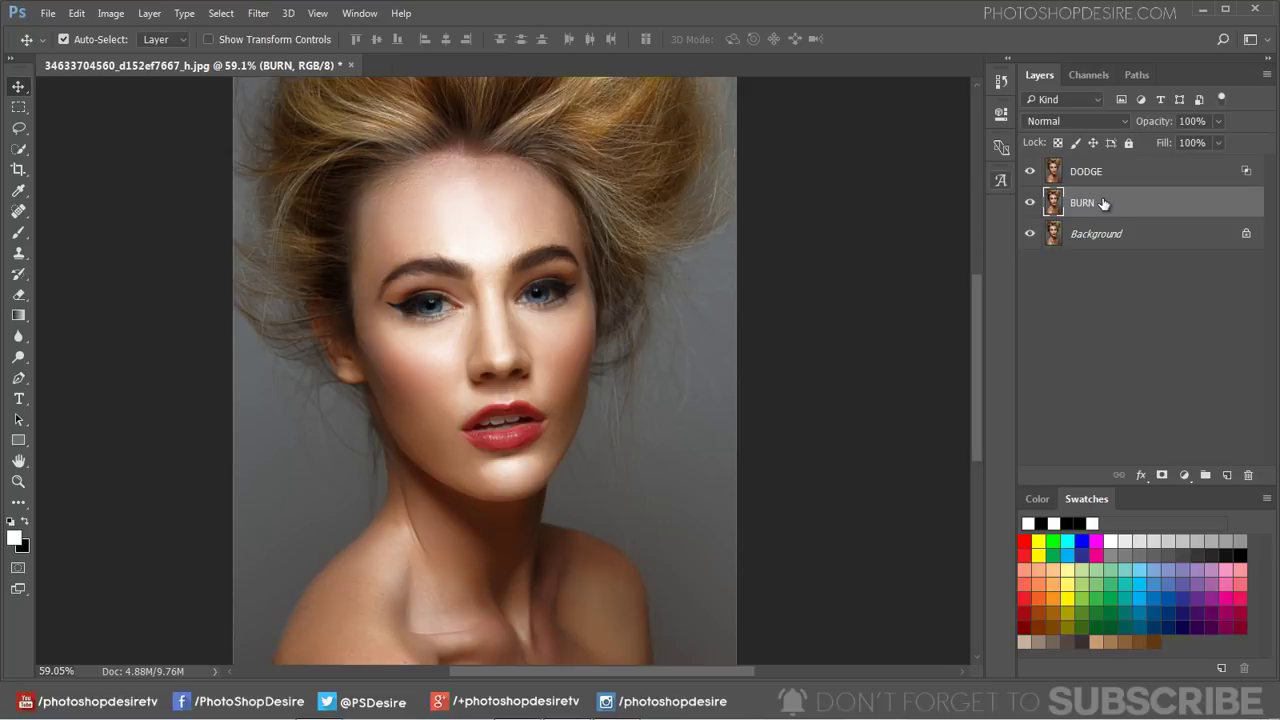
- Move BURN above DODGE and set its blend mode to Multiply
drag(1120, 206, 1130, 168)
click(1085, 116)
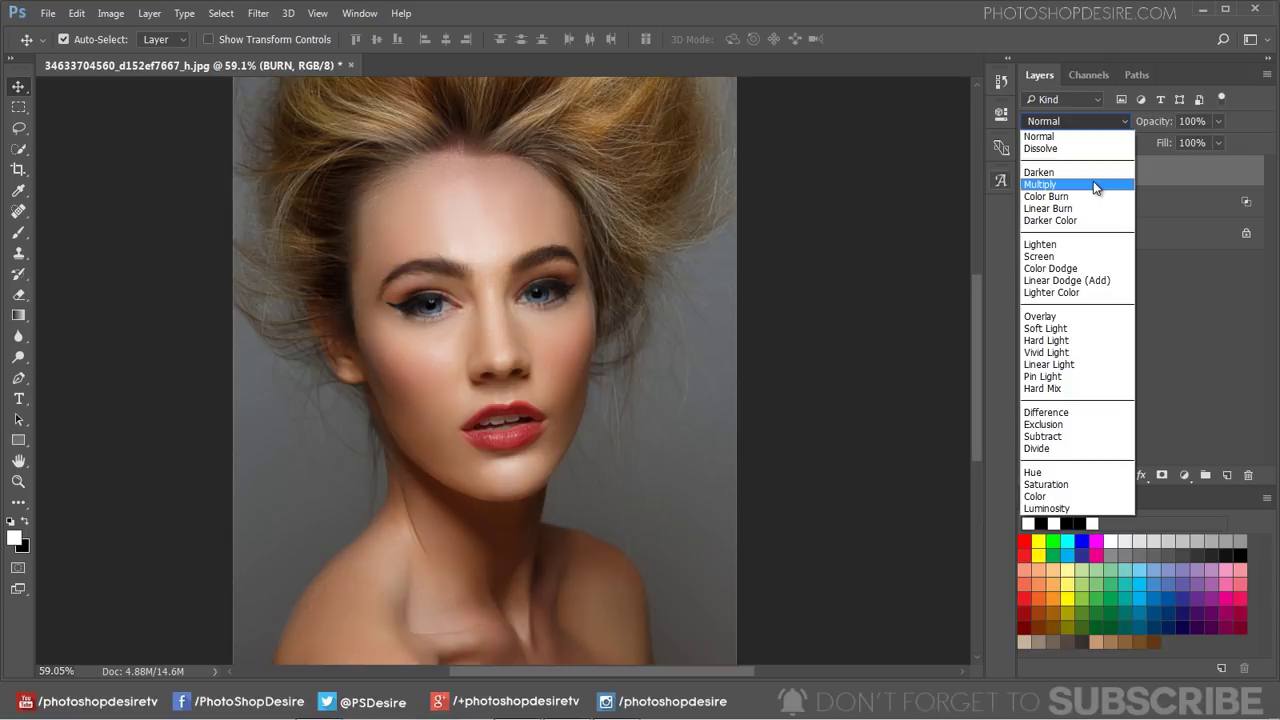
click(1093, 184)
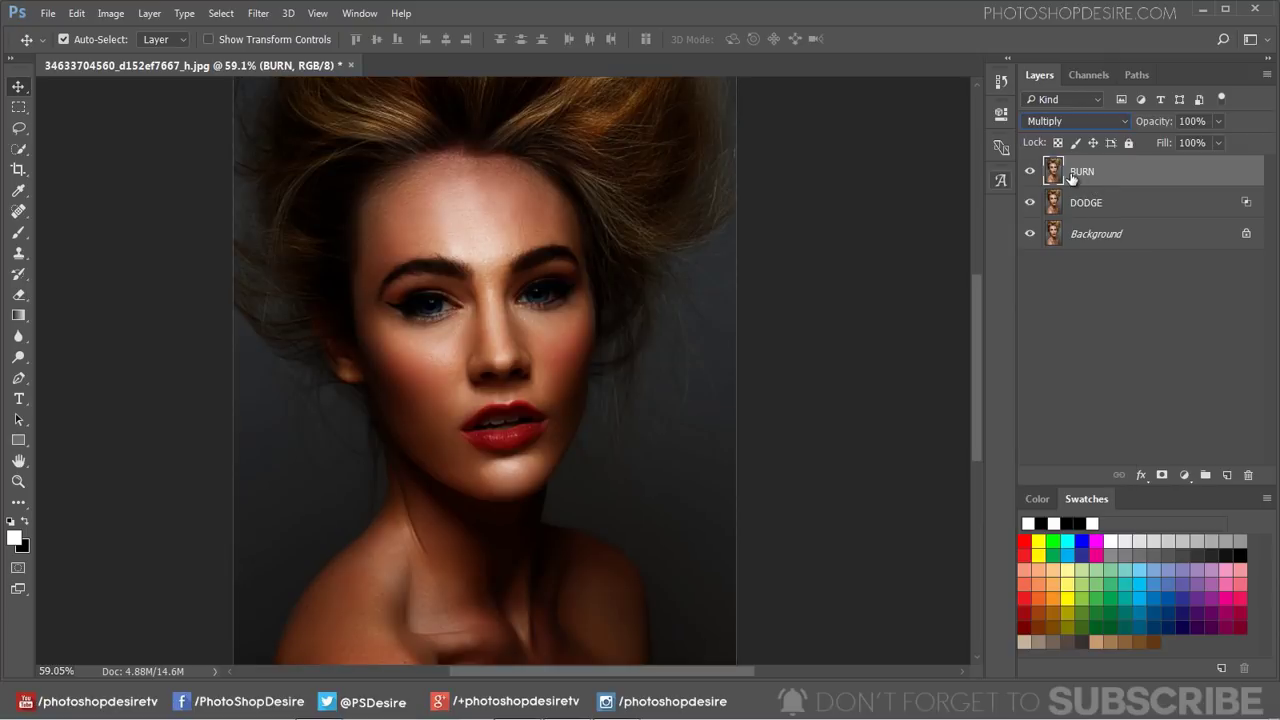
- Alt-split BURN's Underlying Layer white Blend If slider to about 93/255
double_click(1067, 175)
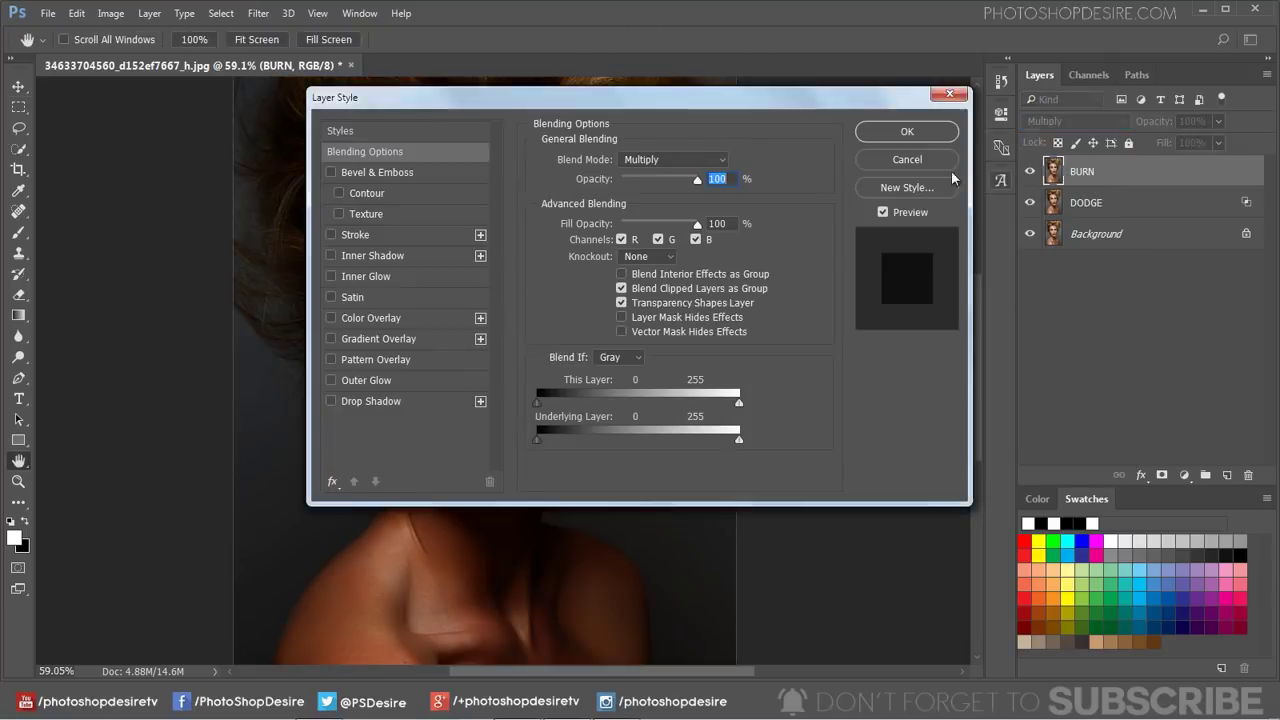
drag(696, 97, 1030, 100)
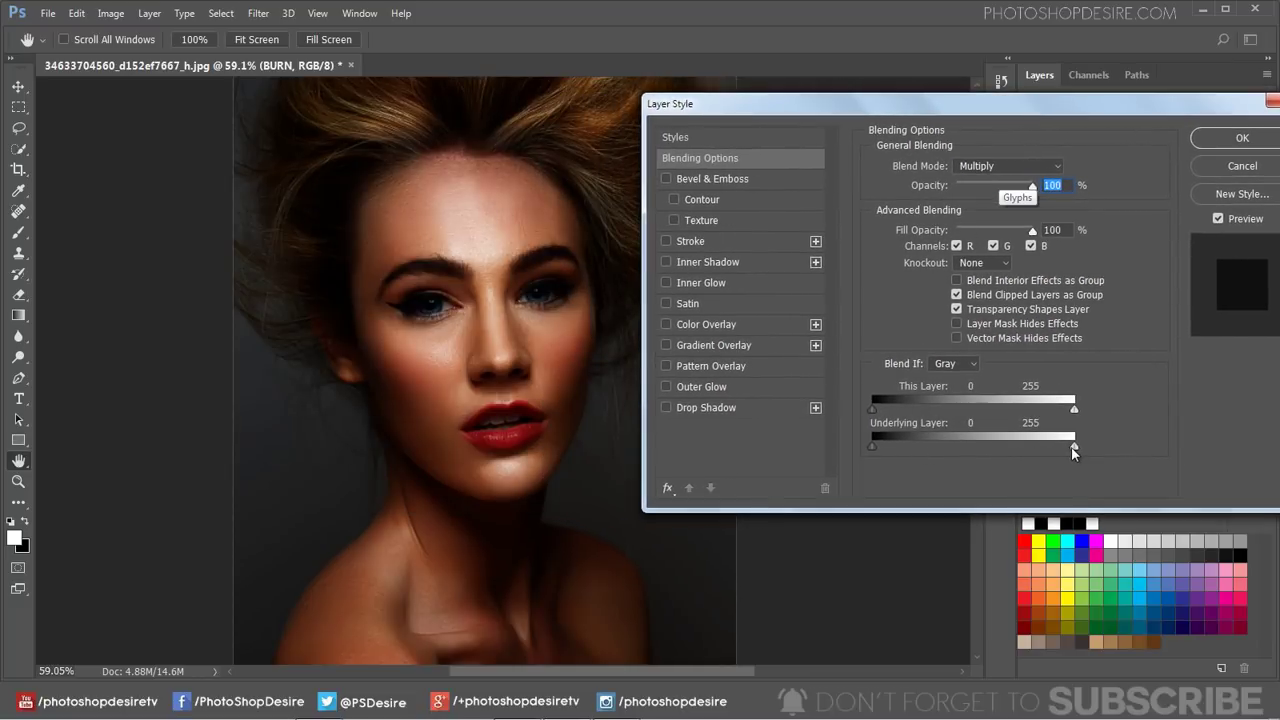
drag(1076, 446, 948, 463)
key(alt)
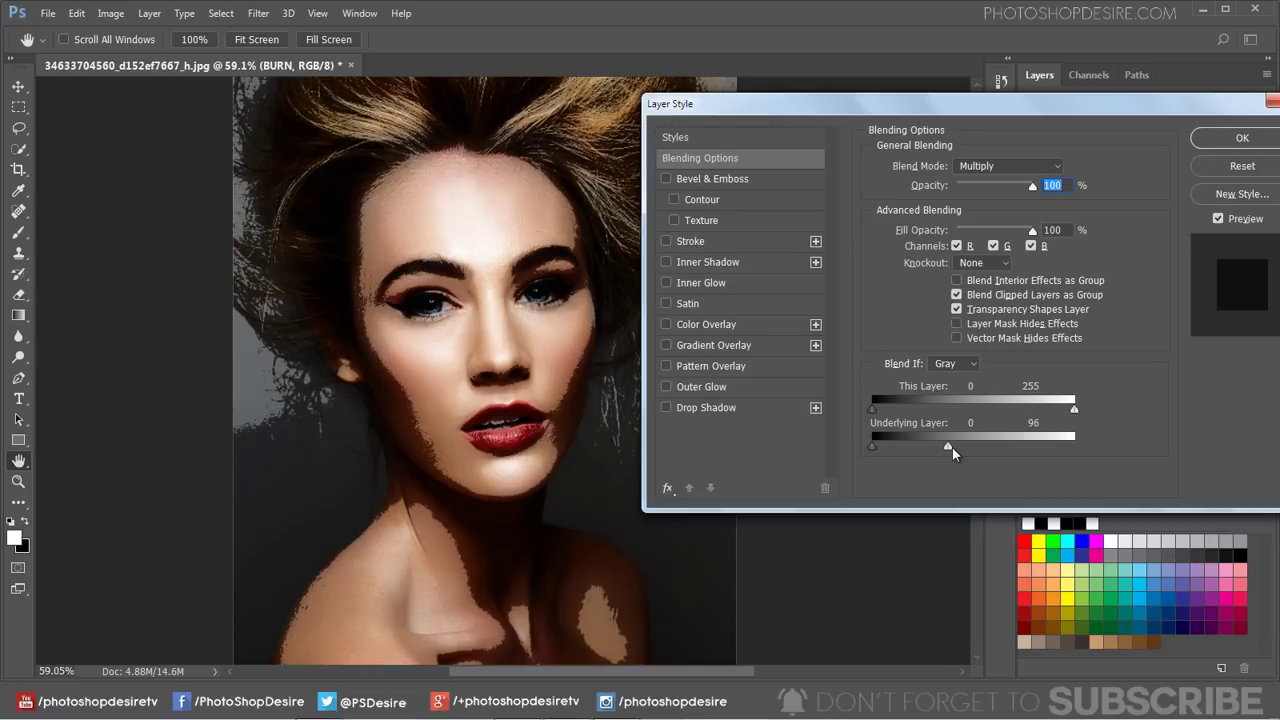
alt+click(952, 447)
drag(952, 447, 1084, 450)
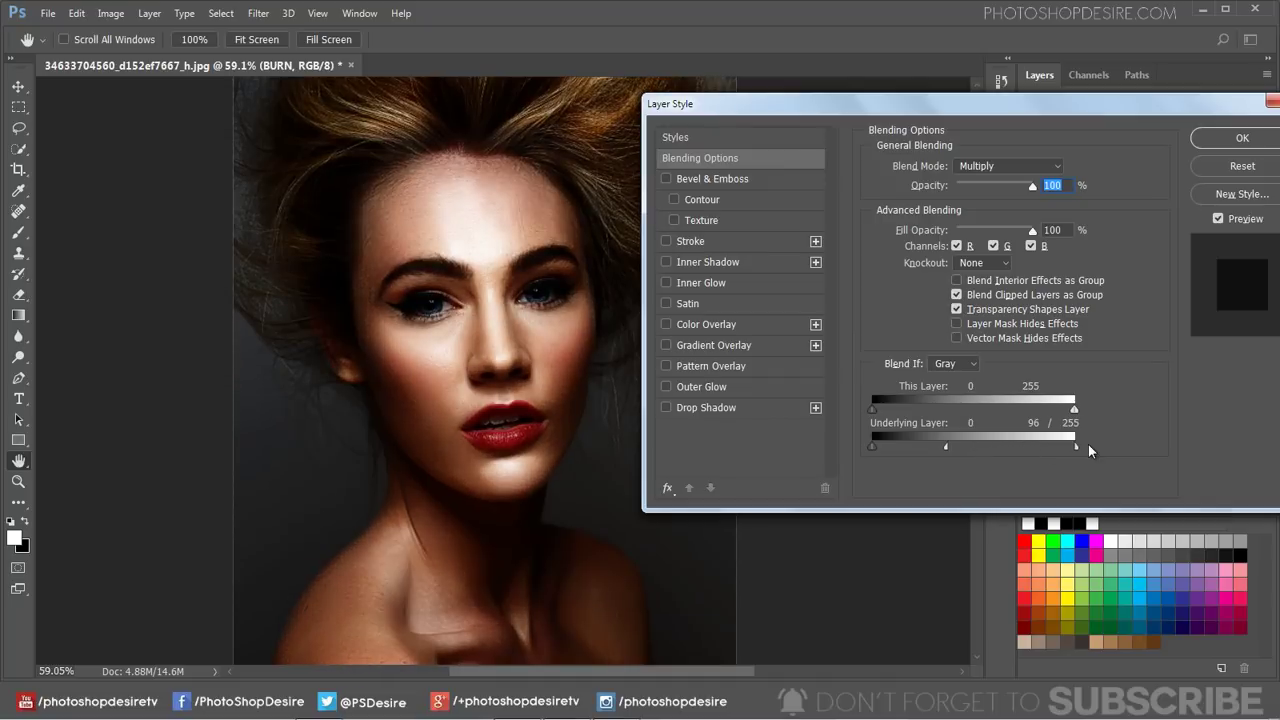
drag(944, 451, 944, 447)
drag(946, 446, 945, 446)
- Apply BURN's Blend If settings and toggle BURN and DODGE visibility to compare
click(1209, 139)
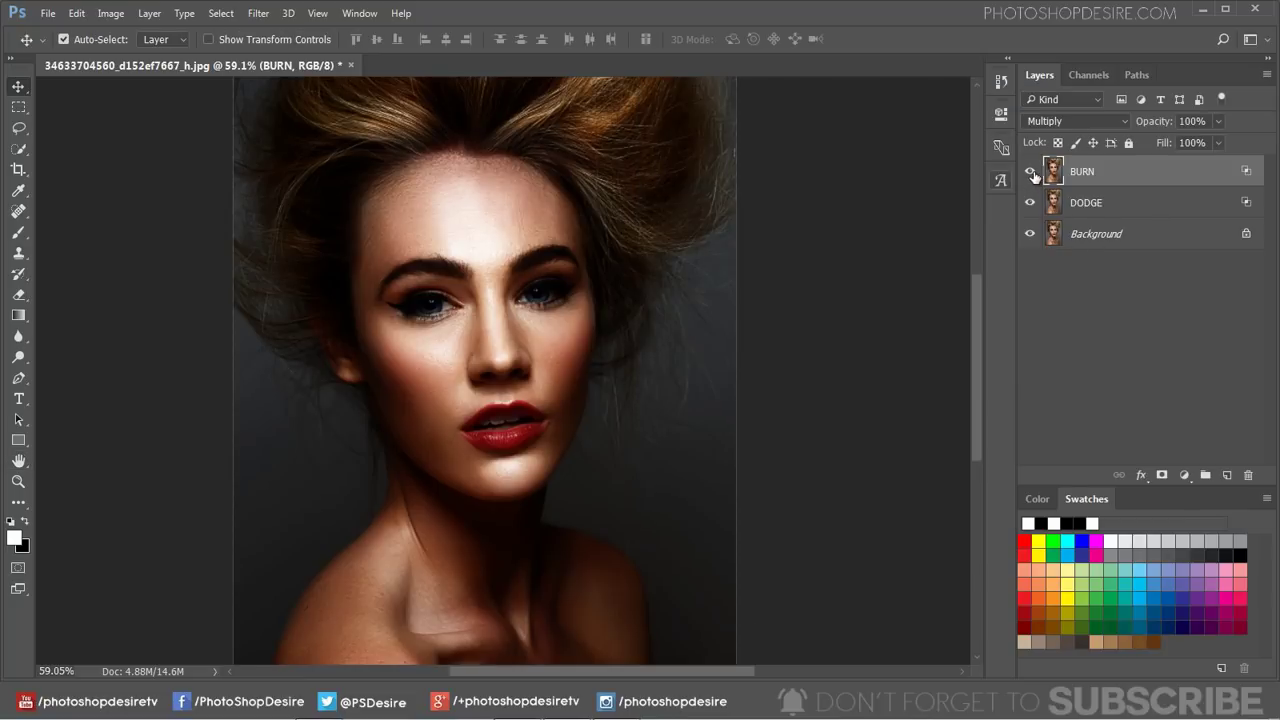
click(1031, 173)
click(1031, 173)
click(1031, 173)
click(1031, 173)
click(1031, 173)
click(1031, 203)
click(1031, 203)
click(1031, 173)
- Group the DODGE and BURN layers into Group 1
ctrl+click(1088, 203)
right_click(1088, 205)
click(870, 236)
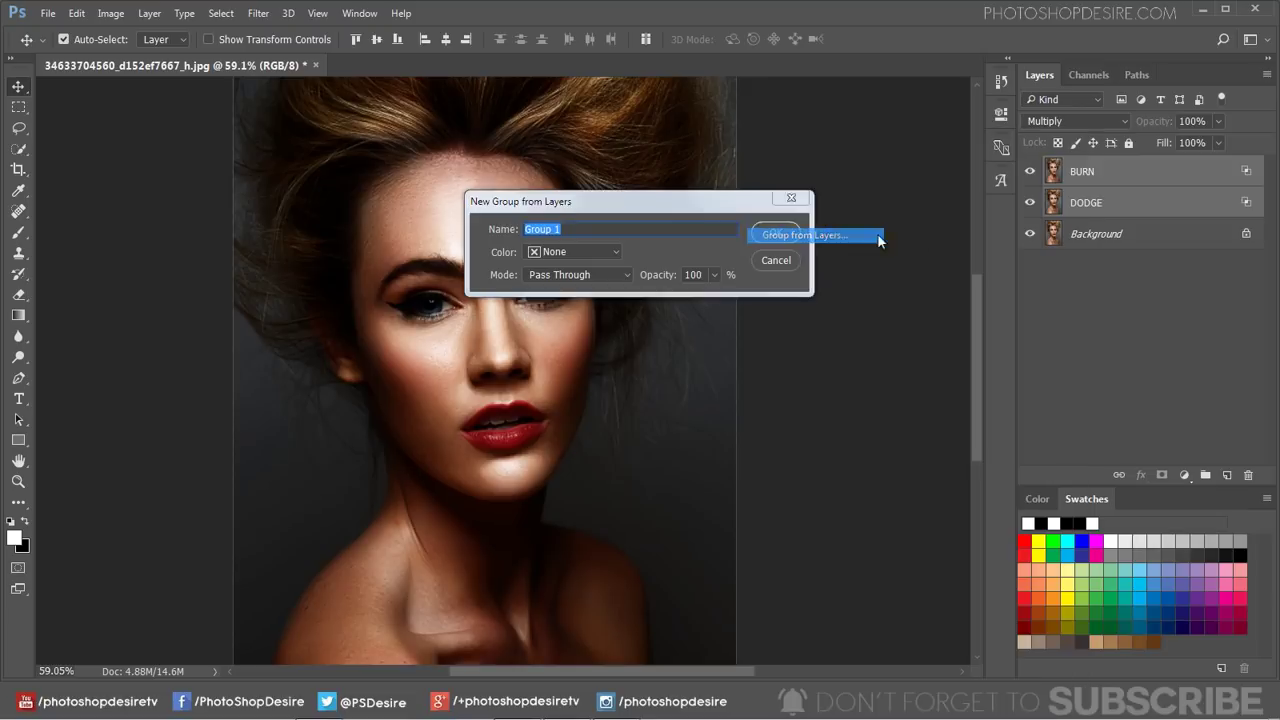
click(777, 238)
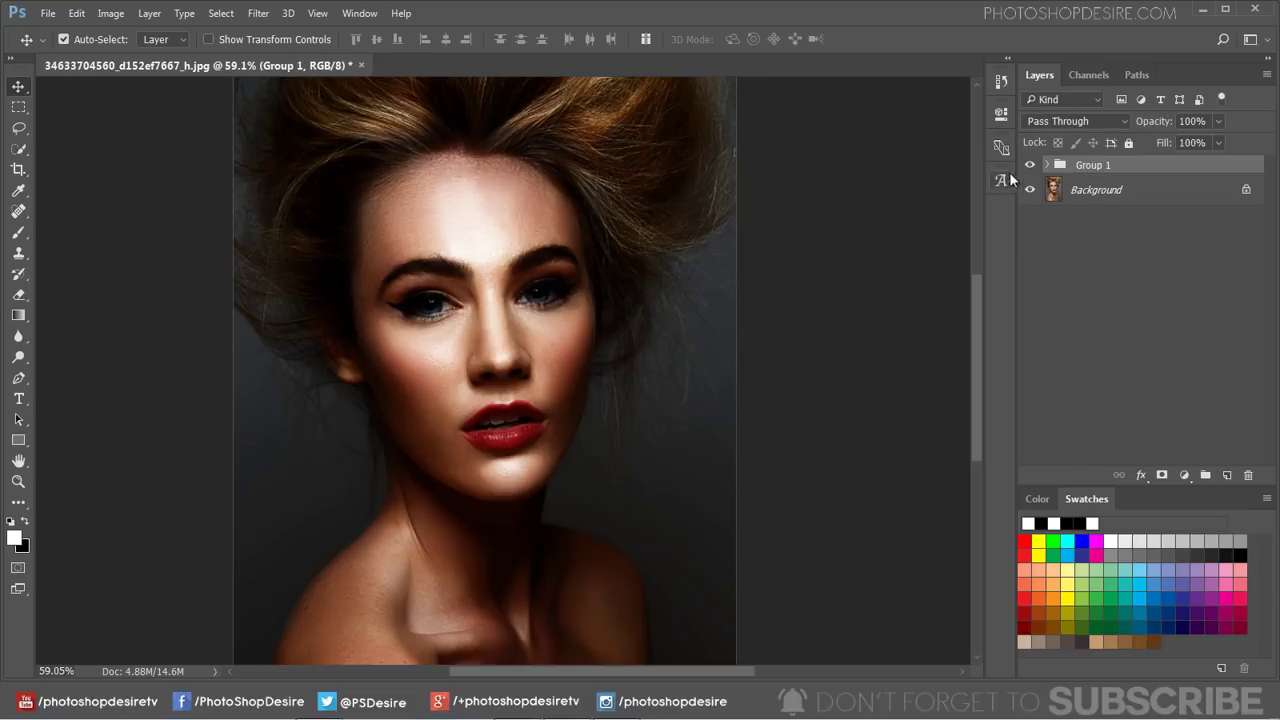
- Compare Group 1 on and off, then add a white layer mask to it
click(1030, 166)
click(1031, 167)
click(1031, 168)
click(1031, 168)
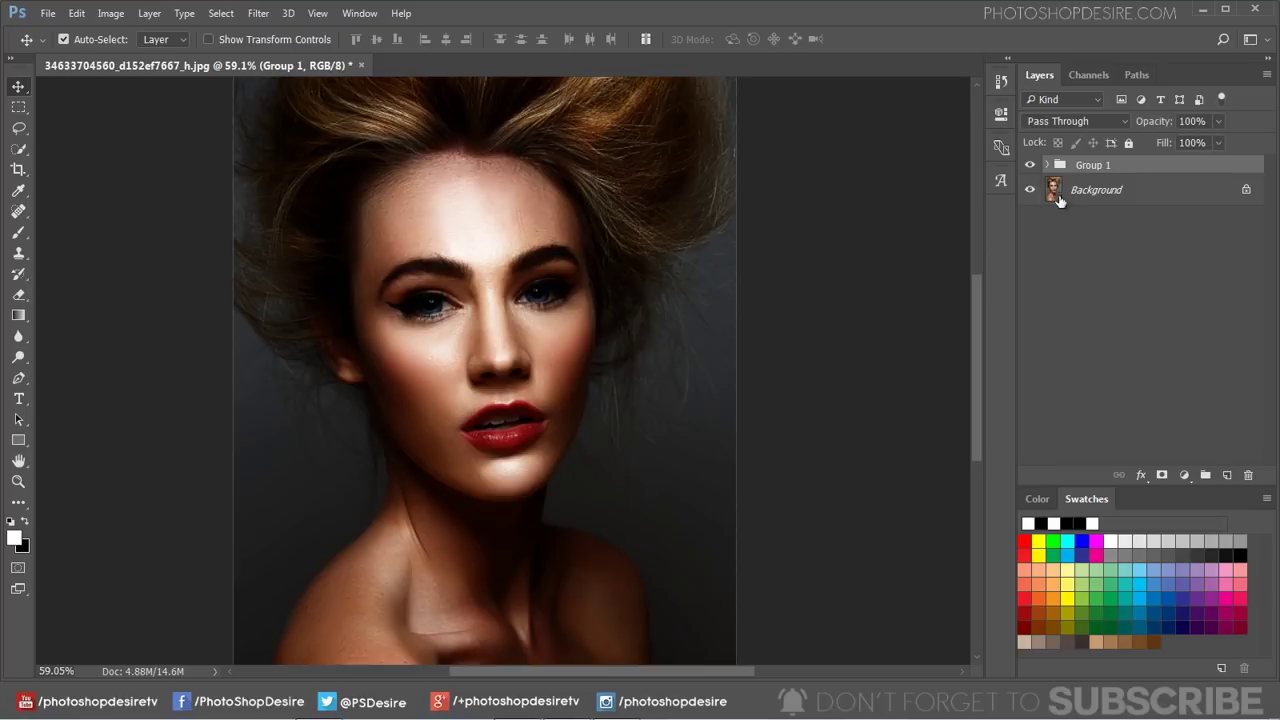
click(1162, 476)
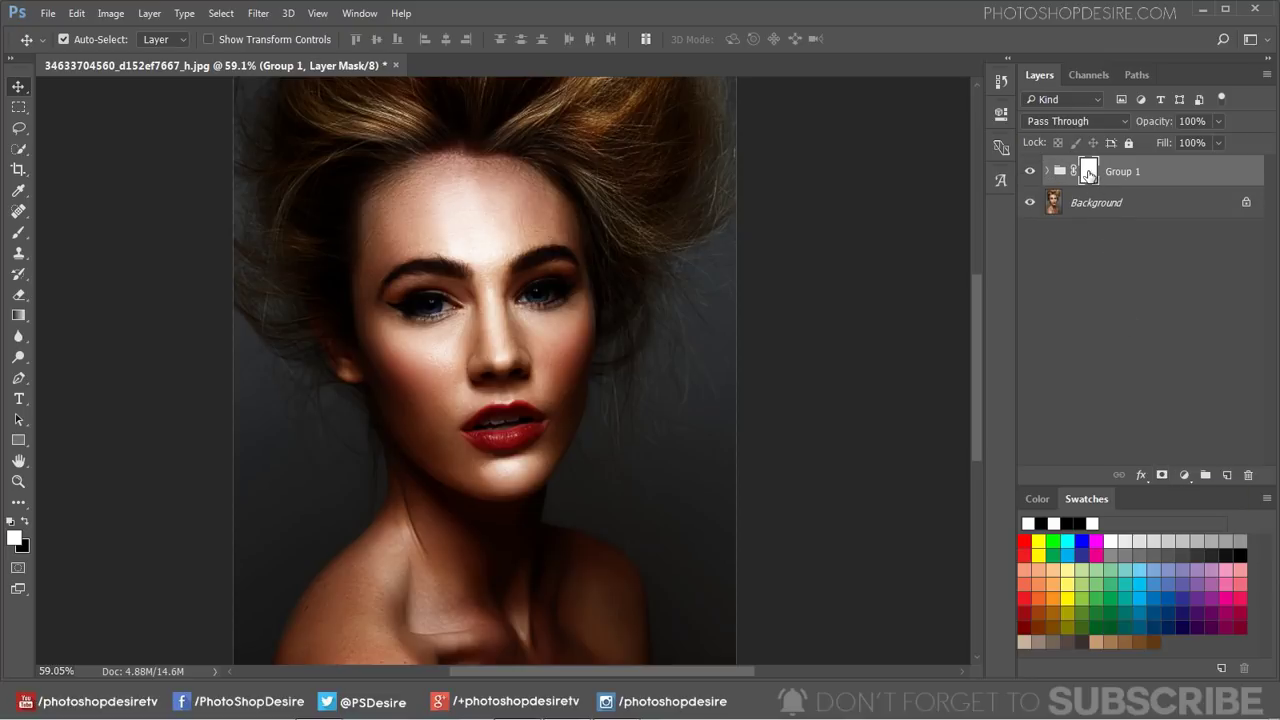
- Apply Image the merged RGB photo into Group 1's mask with Multiply at 100%
click(111, 14)
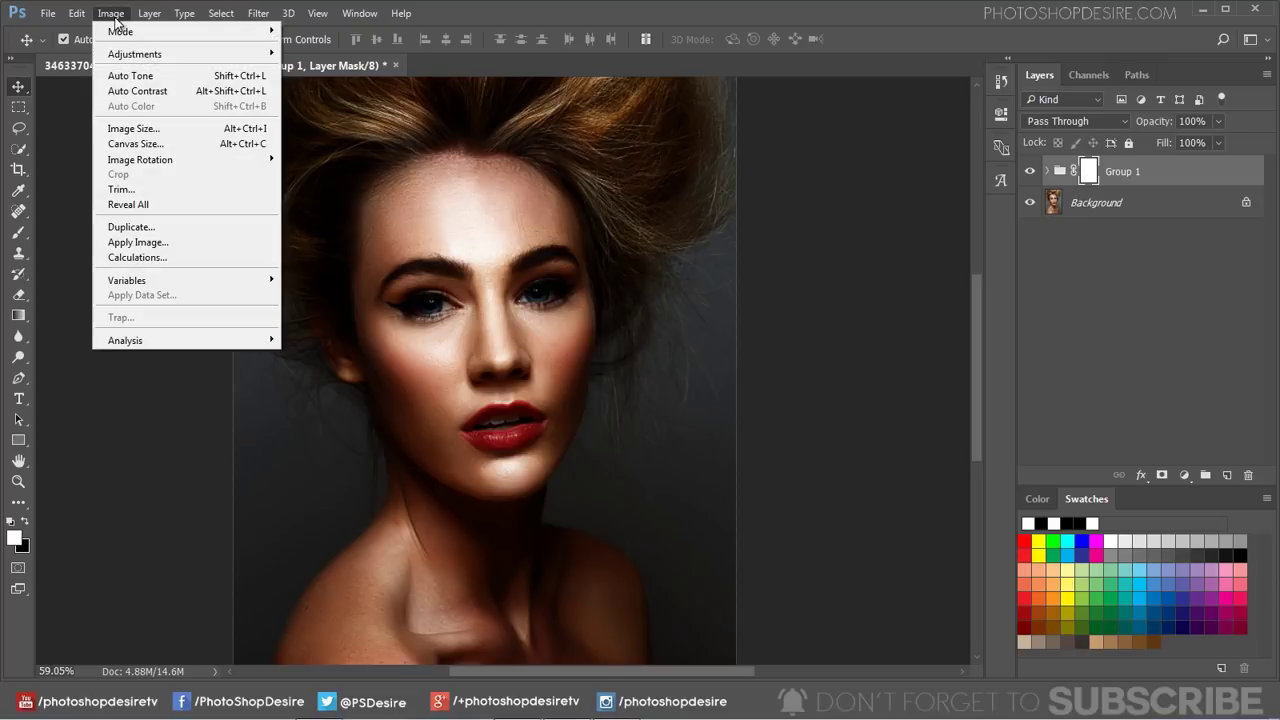
click(184, 243)
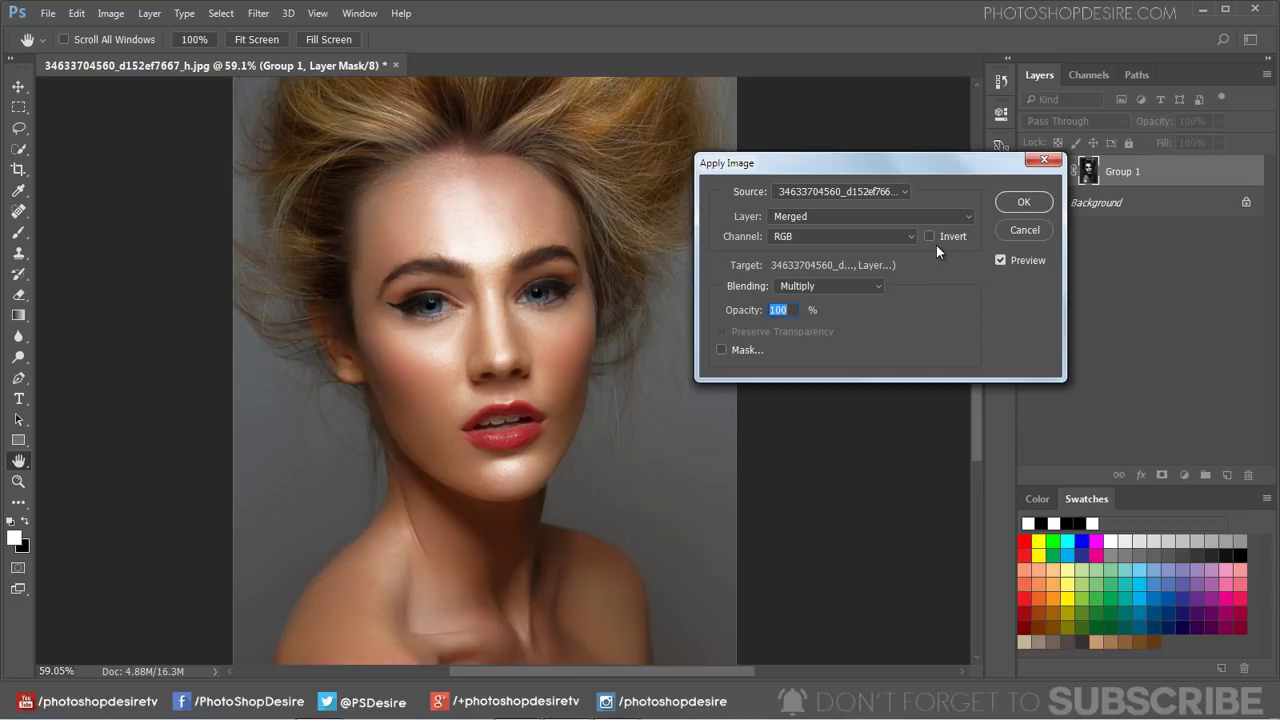
click(1021, 204)
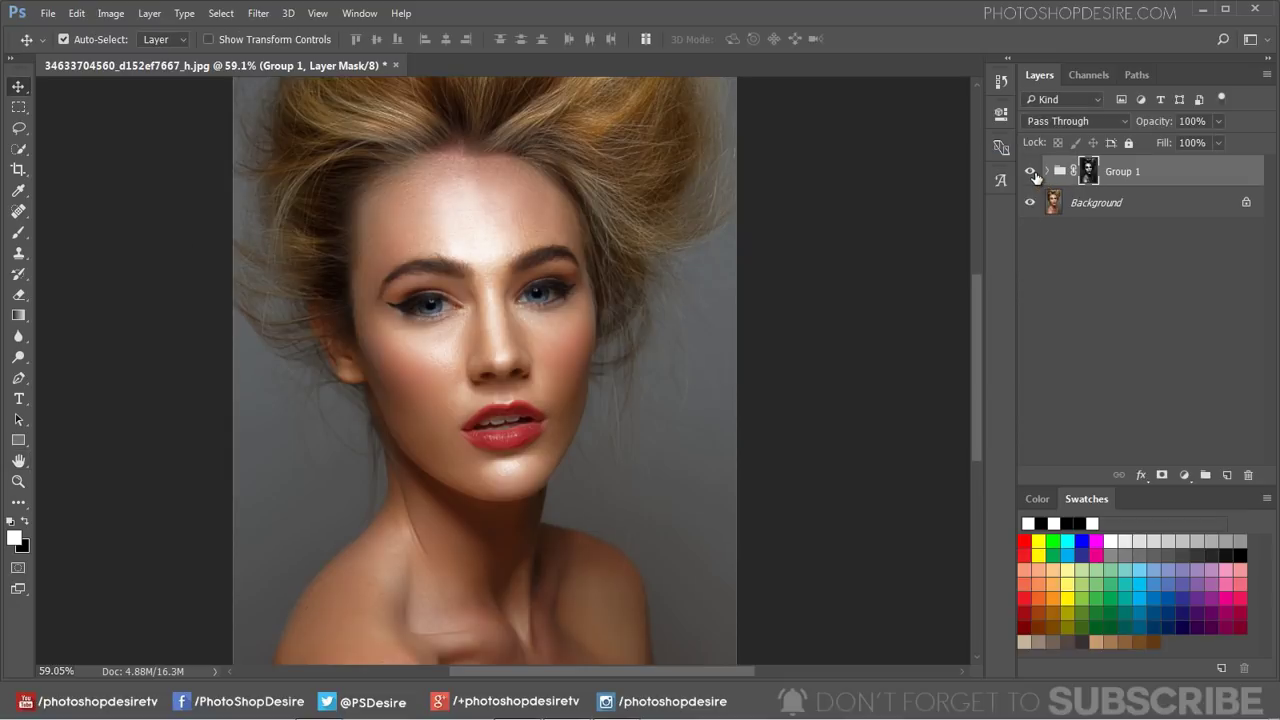
- Toggle Group 1 on and off to compare the retouched portrait with the original
click(1030, 173)
click(1030, 173)
click(1030, 173)
click(1030, 173)
click(1030, 173)
click(1030, 173)
scroll(511, 392, down, 1)
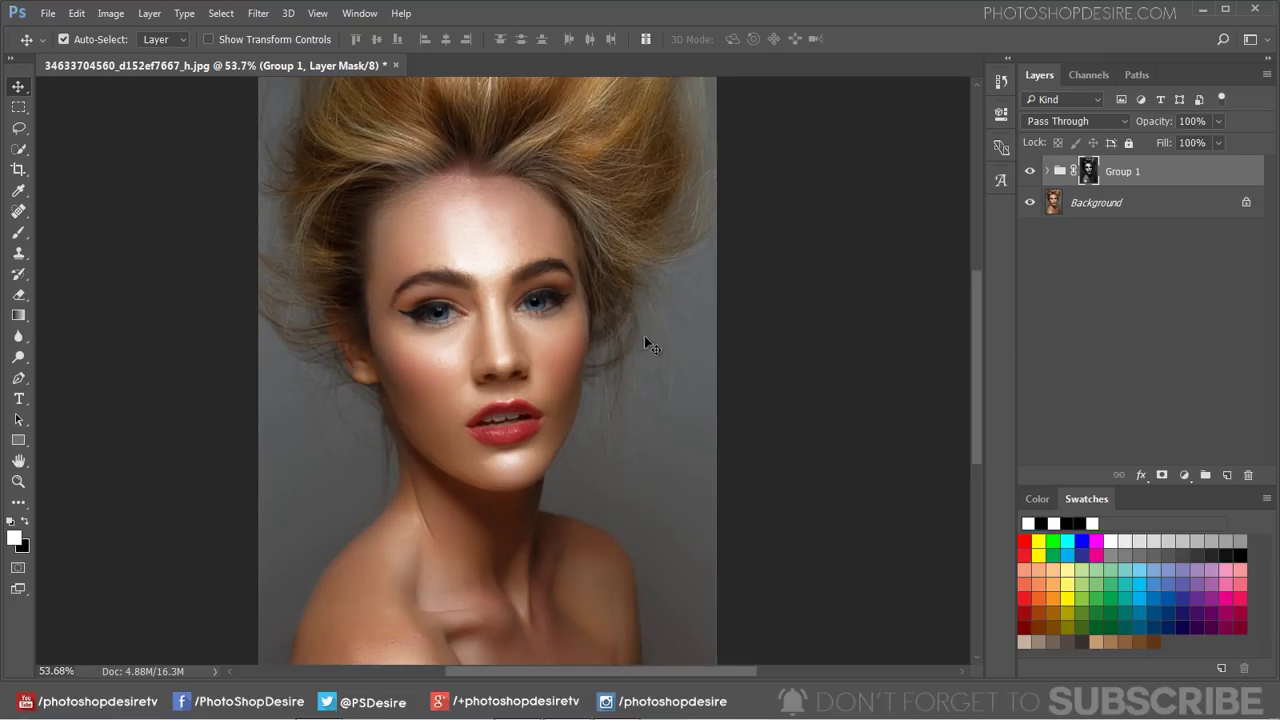
scroll(640, 350, up, 2)
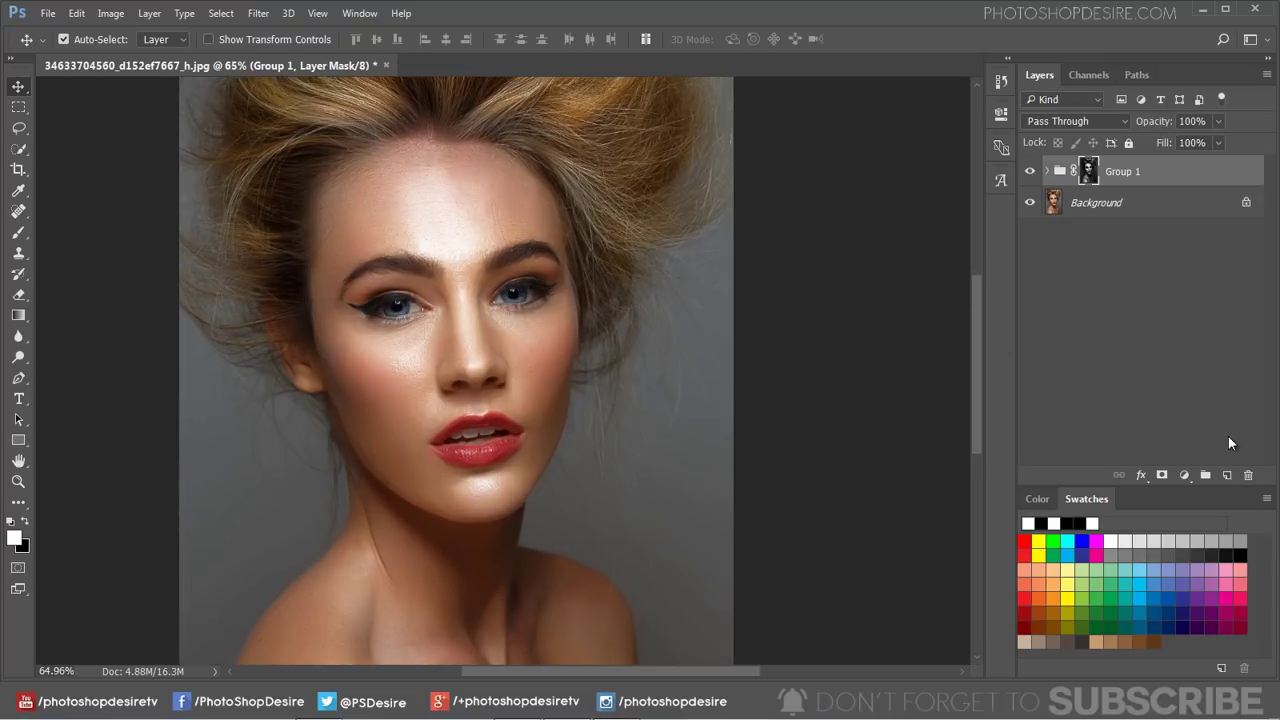
- Add a white Solid Color fill layer, Color Fill 1
click(1187, 475)
click(1205, 130)
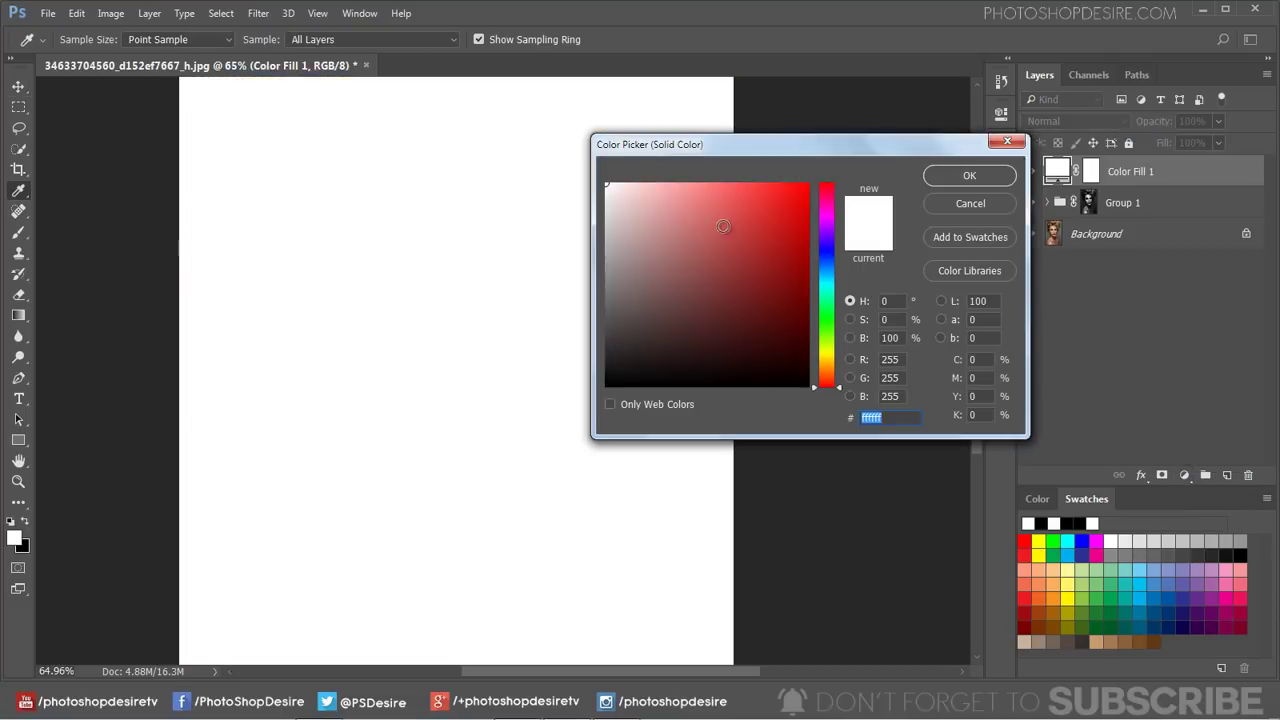
click(962, 176)
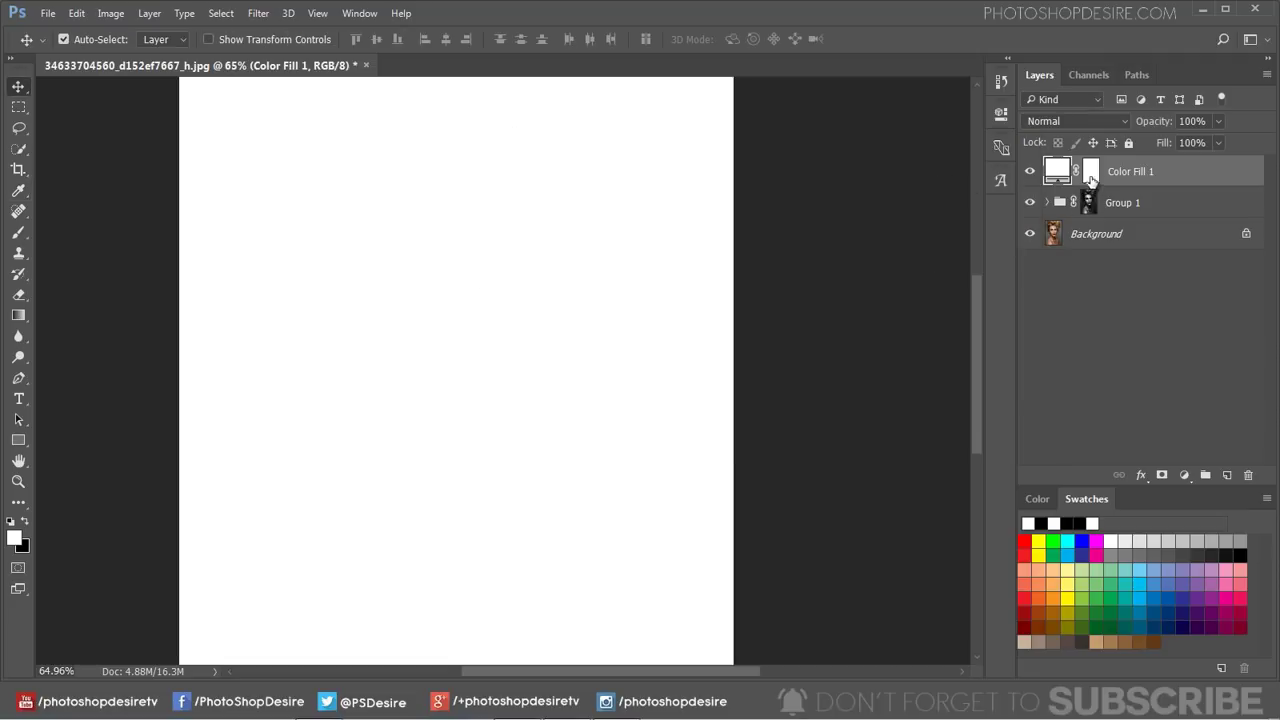
- Alt-split Color Fill 1's Underlying Layer black Blend If slider to 90/255
double_click(1104, 174)
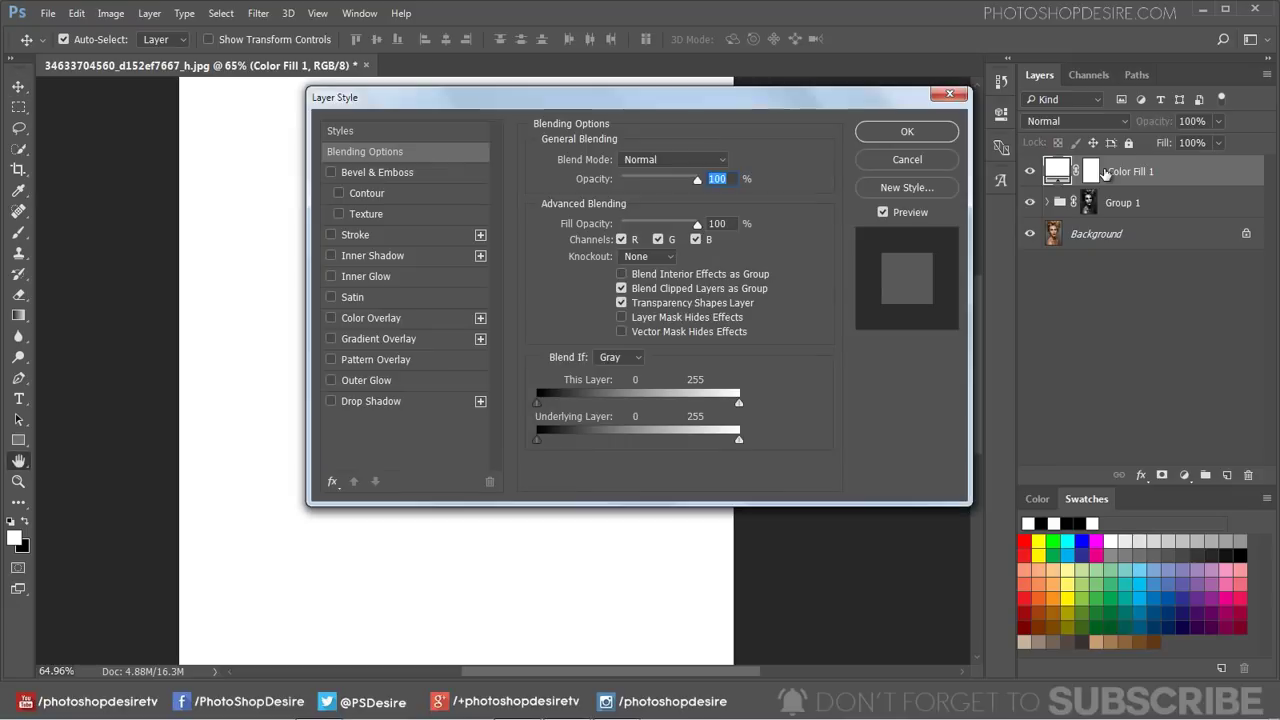
drag(708, 92, 1030, 96)
drag(852, 431, 925, 429)
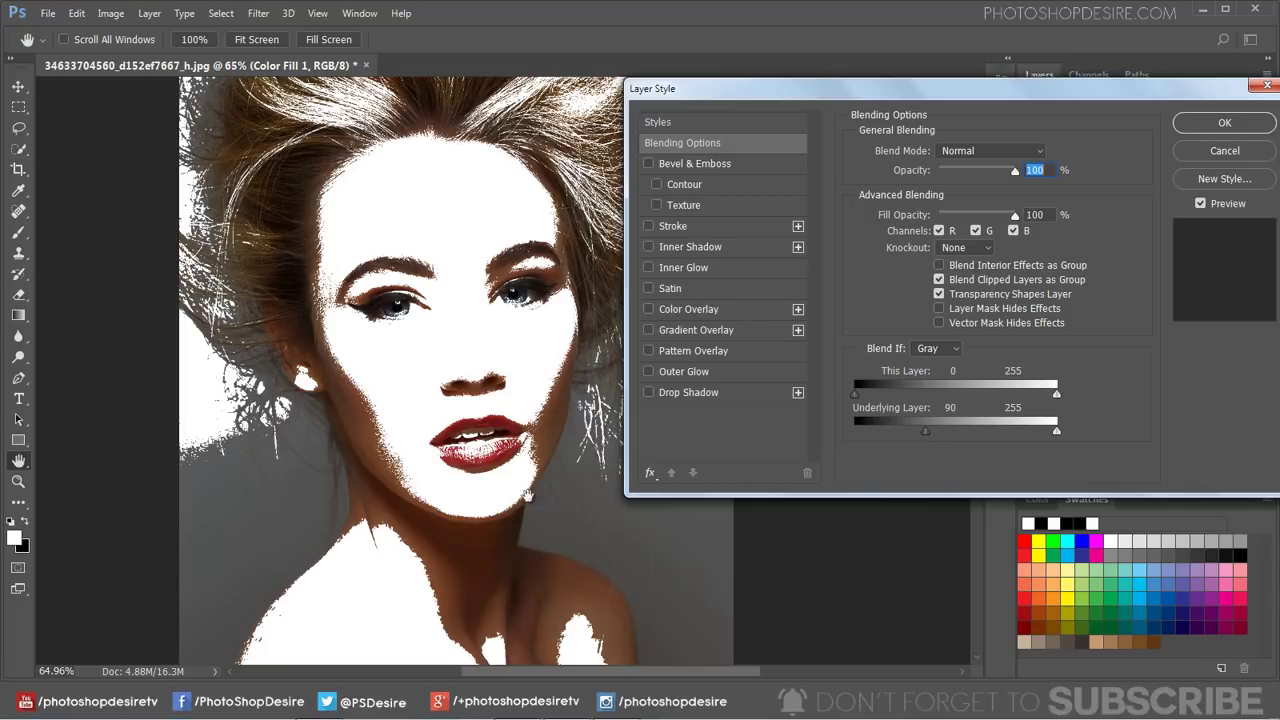
drag(922, 431, 1094, 430)
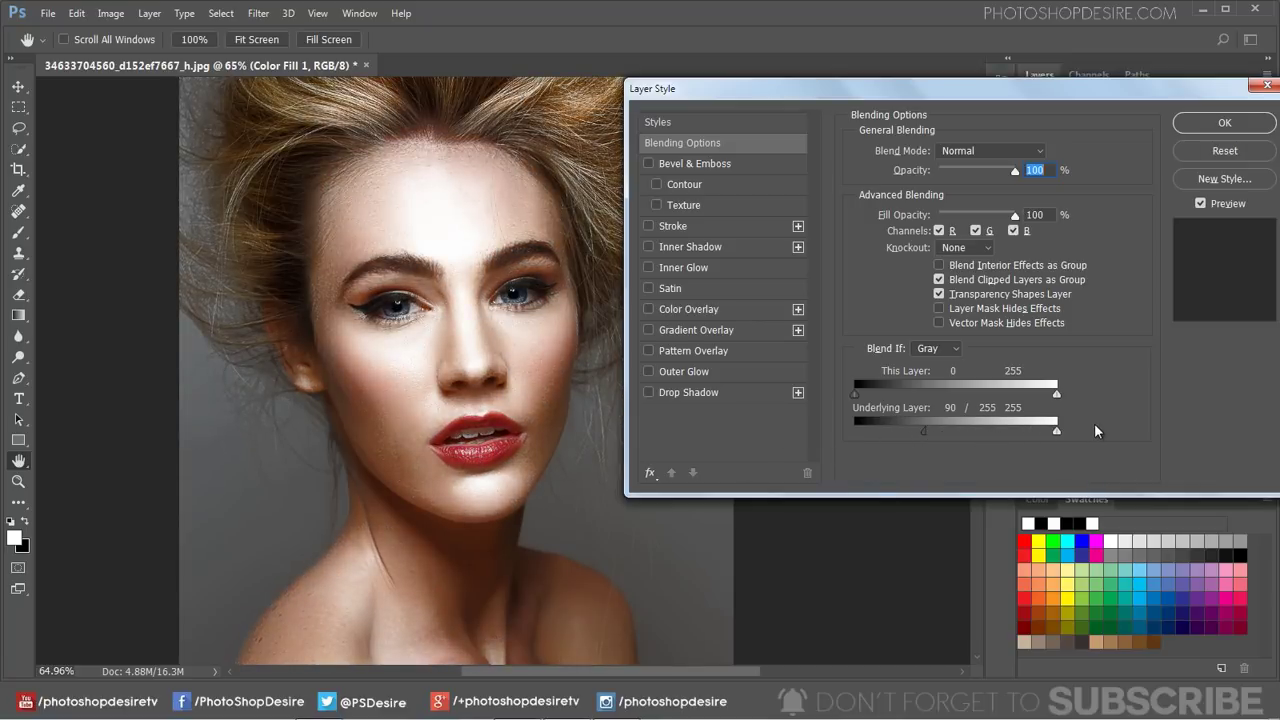
- Confirm the blending settings and invert Color Fill 1's mask to black
click(1195, 125)
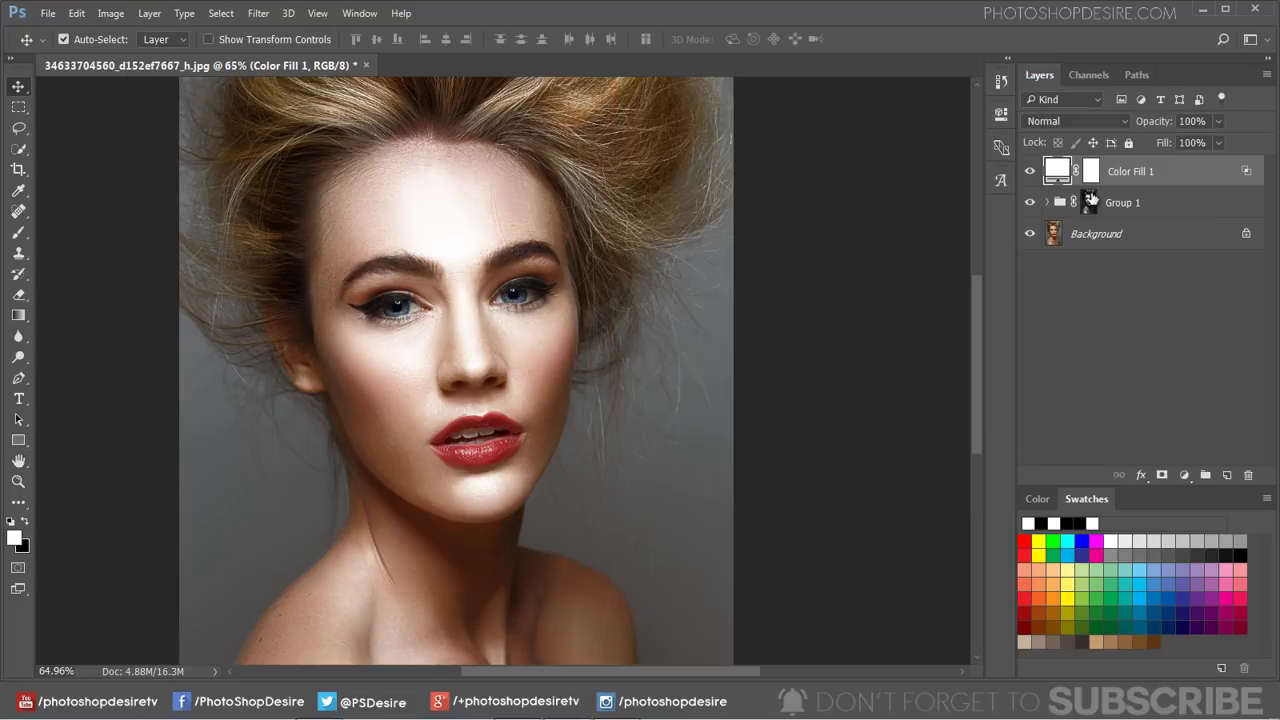
click(1090, 173)
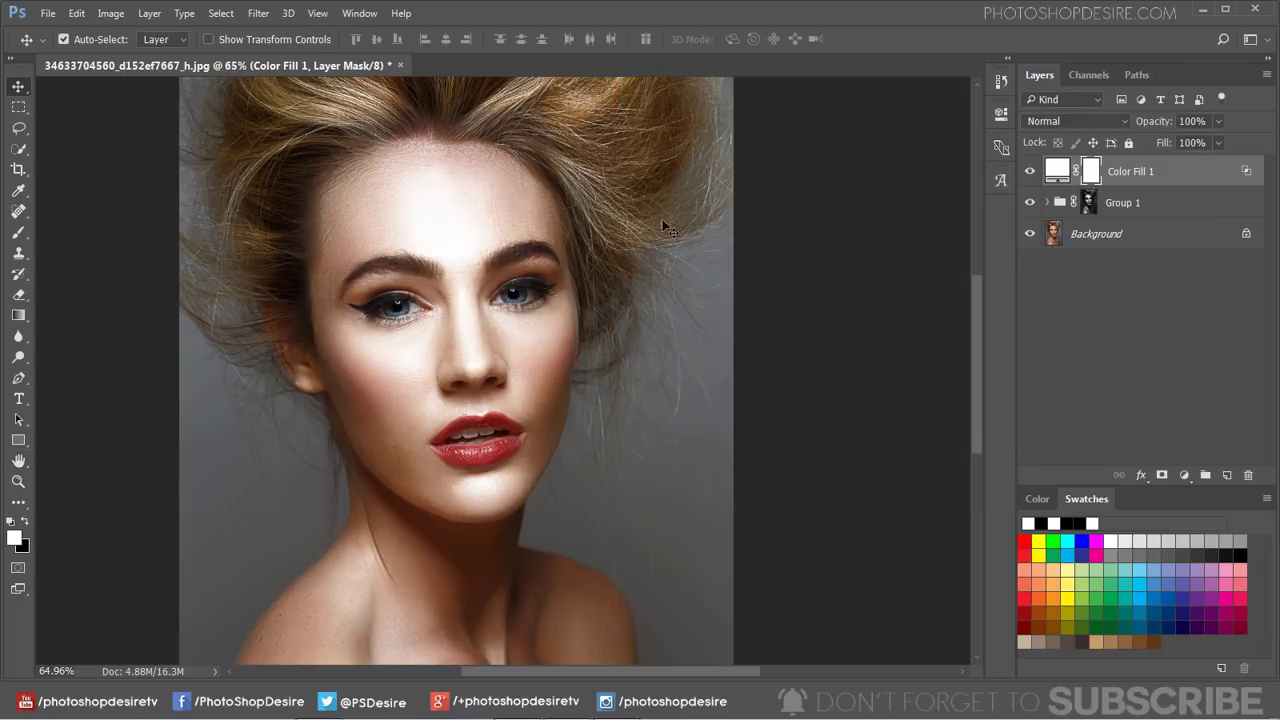
click(111, 13)
mouse_move(197, 56)
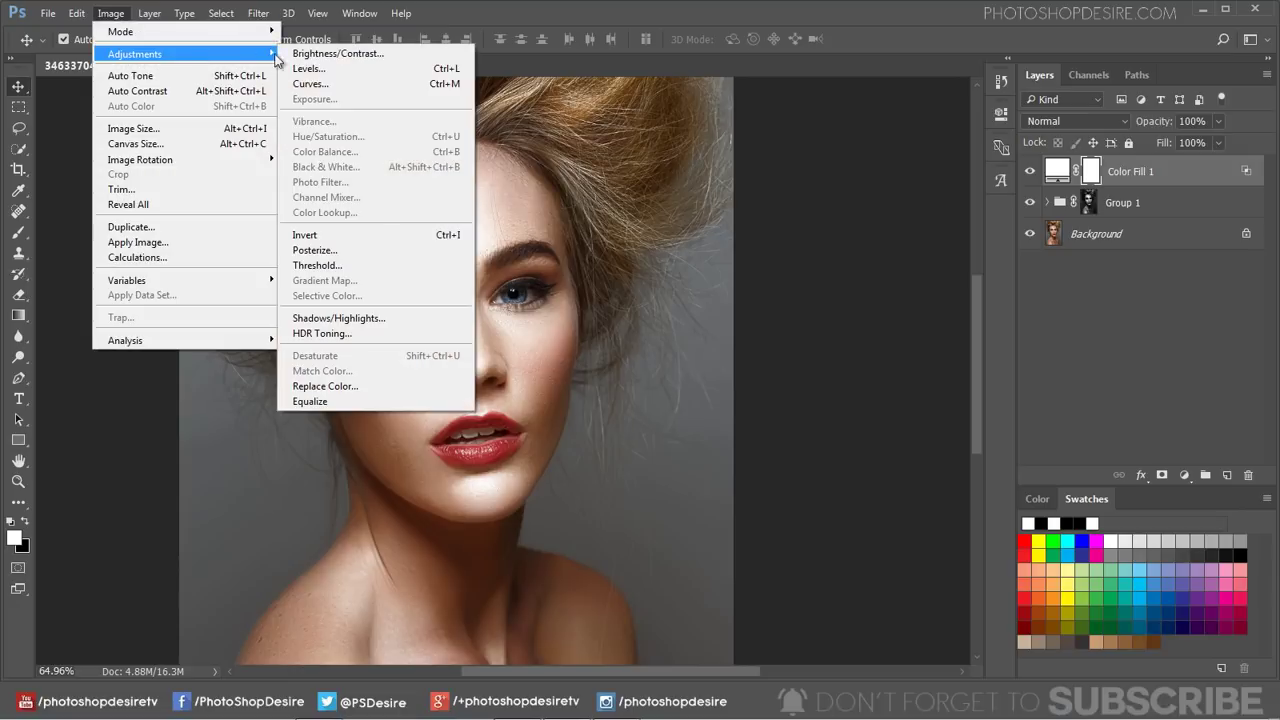
click(383, 238)
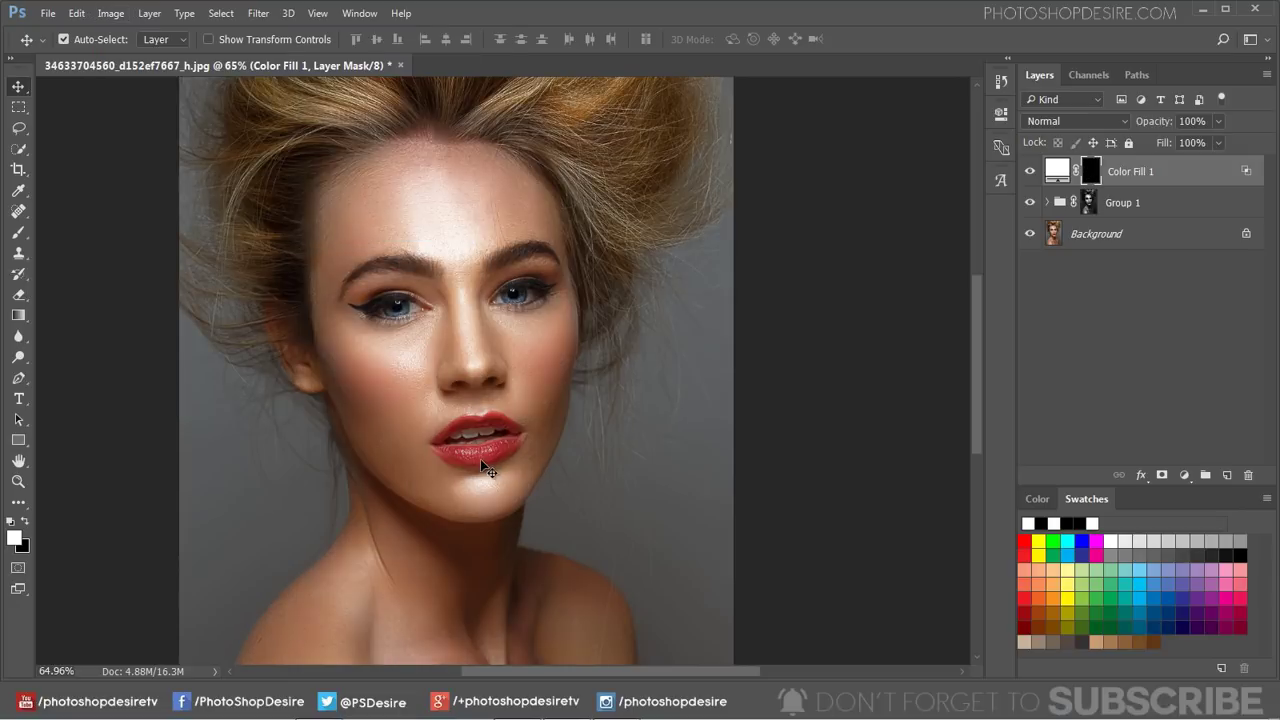
- Paint white over the lips in the mask with a 40 px soft round brush
click(18, 232)
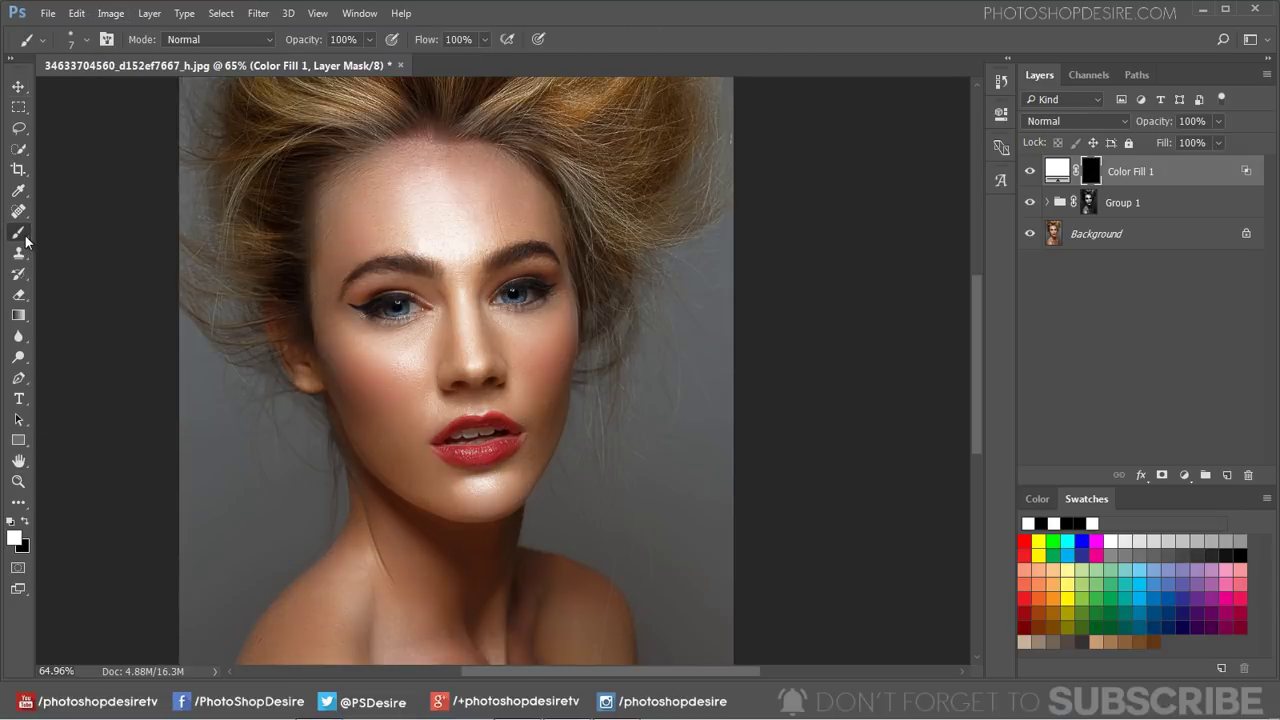
click(26, 524)
click(26, 524)
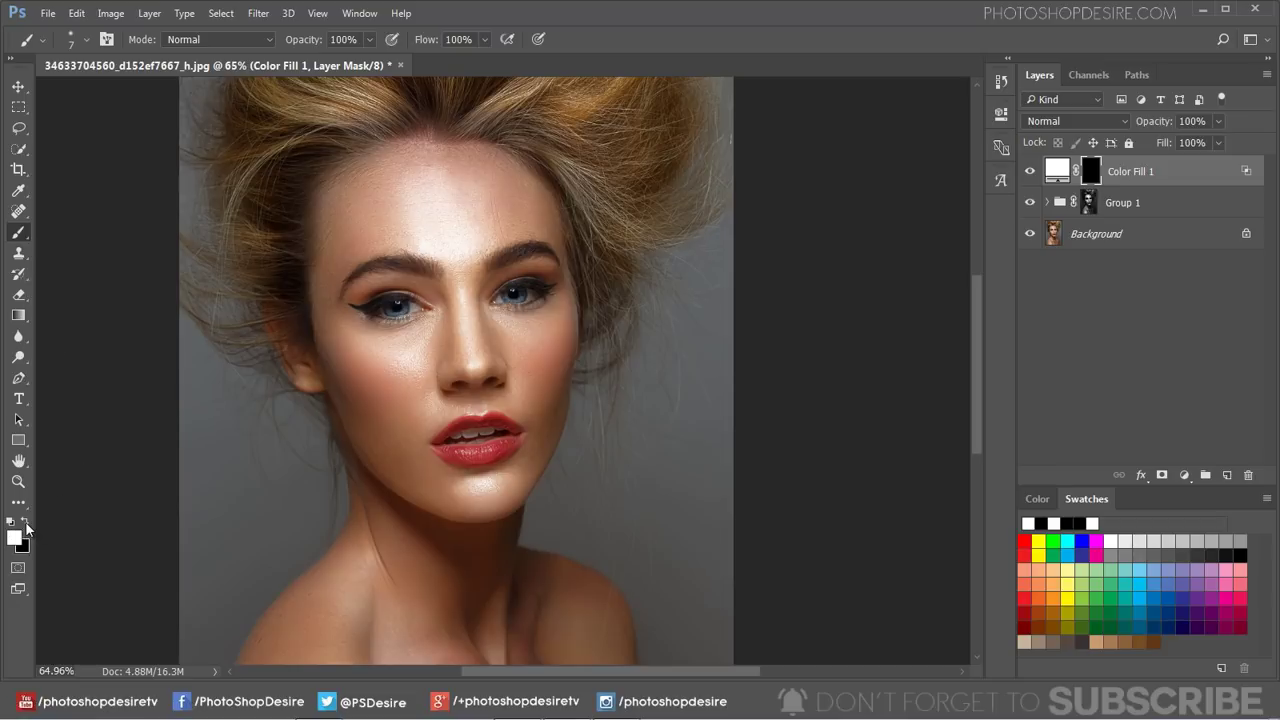
click(86, 39)
click(113, 89)
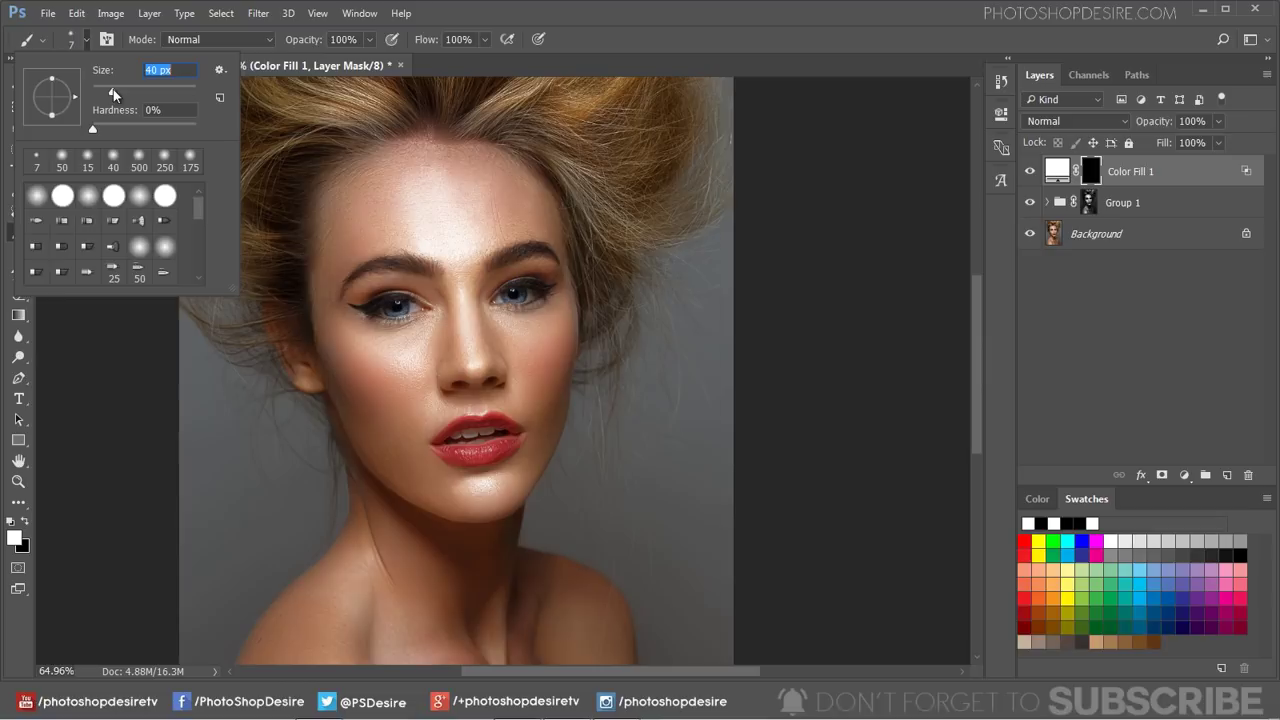
click(86, 195)
click(462, 454)
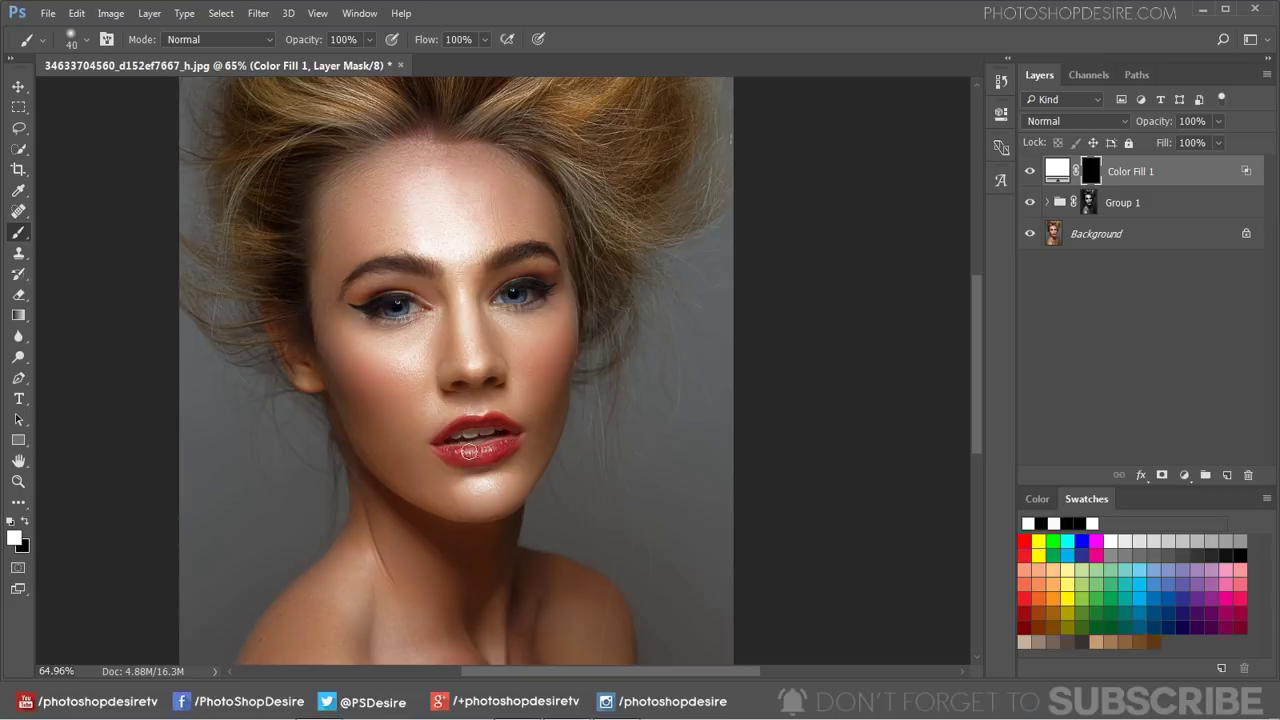
mouse_move(466, 452)
mouse_down()
mouse_move(498, 434)
mouse_move(458, 455)
mouse_move(447, 443)
mouse_move(467, 431)
mouse_move(506, 428)
mouse_move(474, 450)
mouse_move(493, 440)
mouse_move(449, 445)
mouse_move(471, 425)
mouse_move(509, 433)
mouse_move(455, 451)
mouse_up()
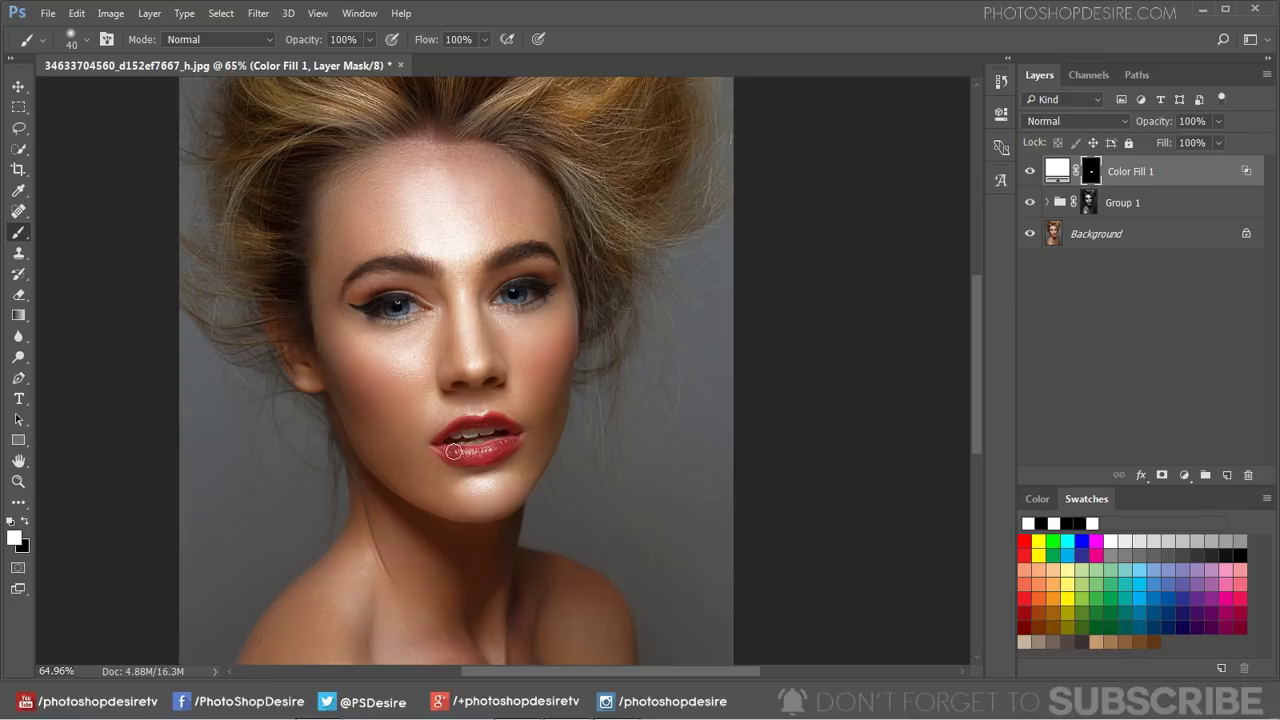
- Refine Color Fill 1's Underlying Layer Blend If by splitting both black and white sliders
double_click(1246, 182)
drag(761, 100, 1091, 88)
drag(880, 426, 953, 426)
drag(1081, 426, 1050, 441)
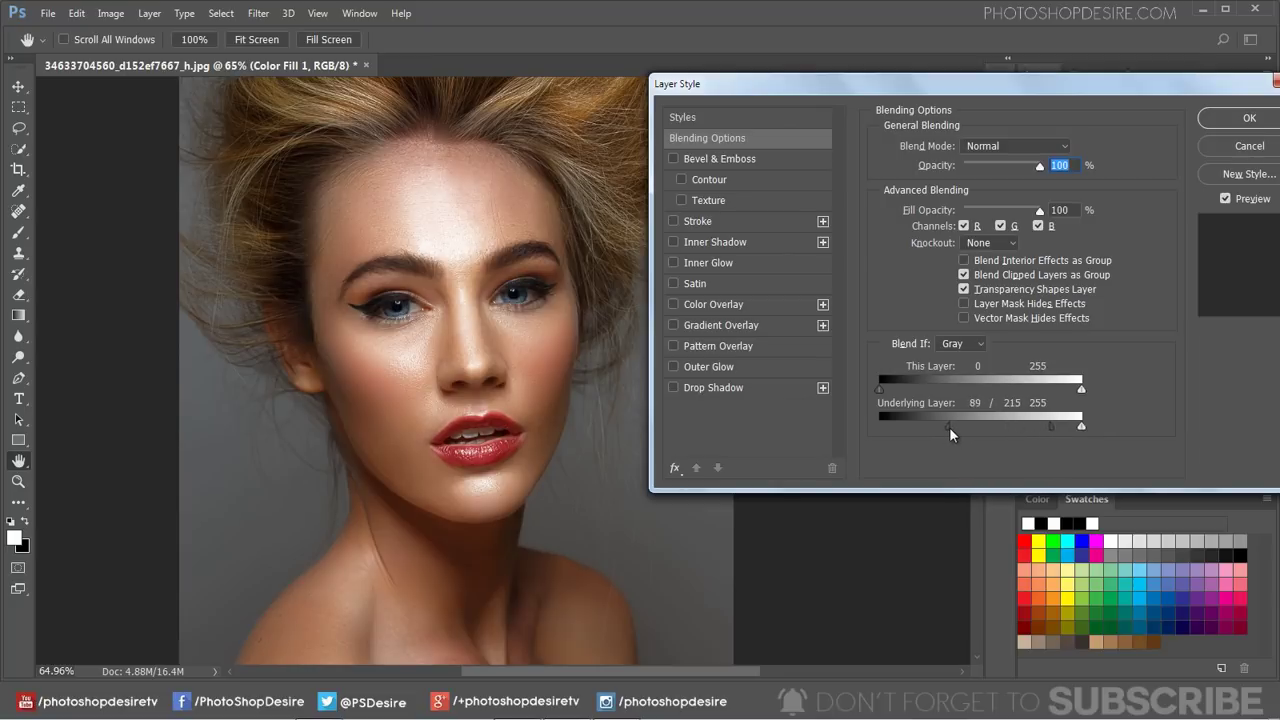
click(1249, 118)
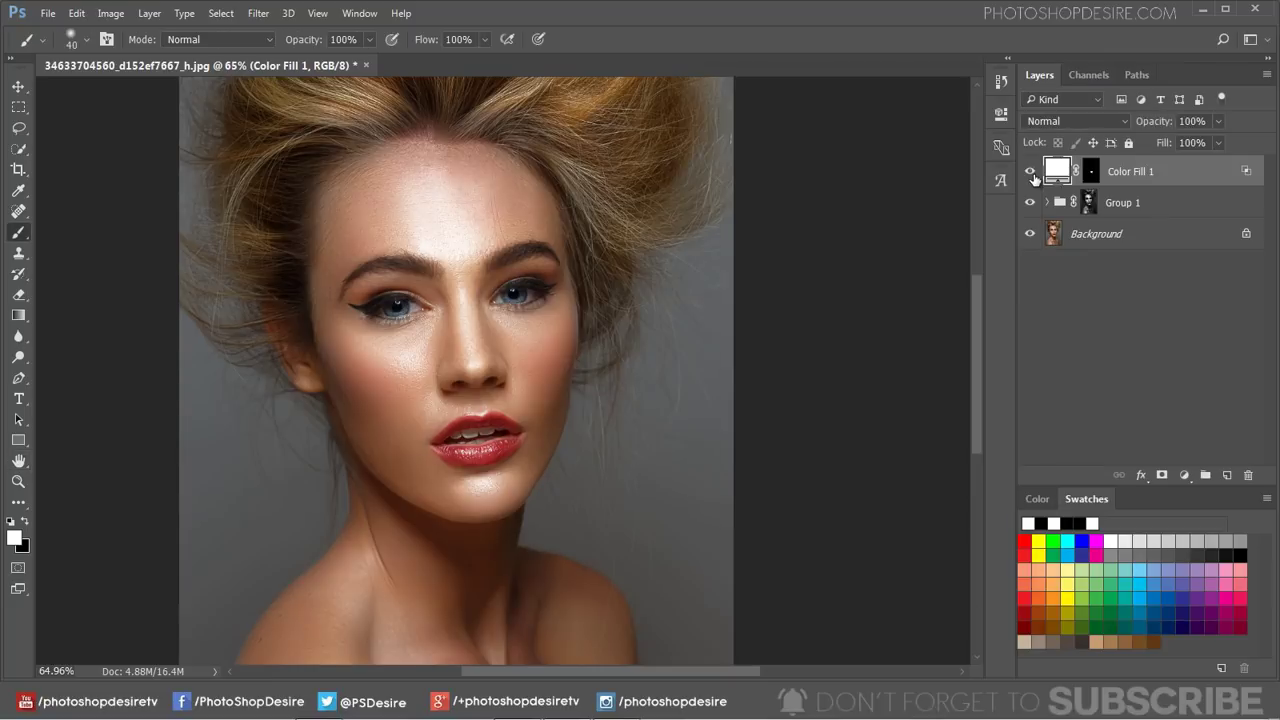
- Rename the lip fill layer to LIPS
double_click(1130, 171)
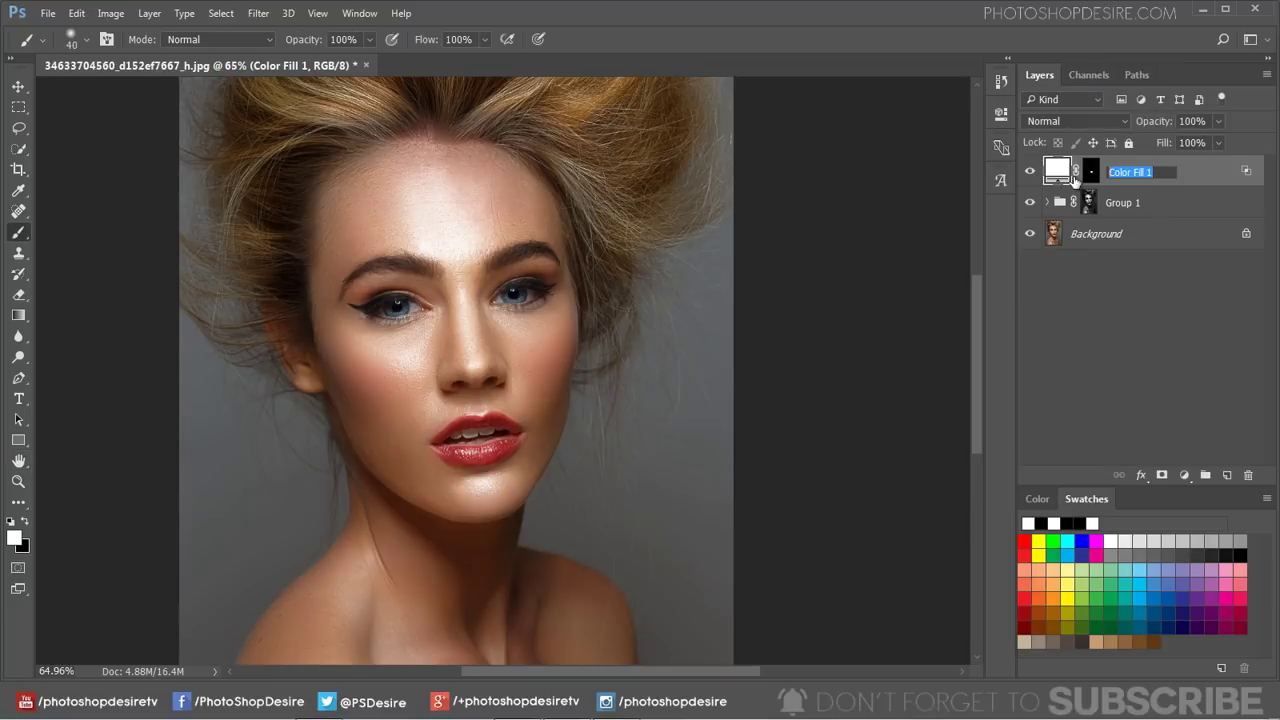
text(LiPS)
click(1160, 295)
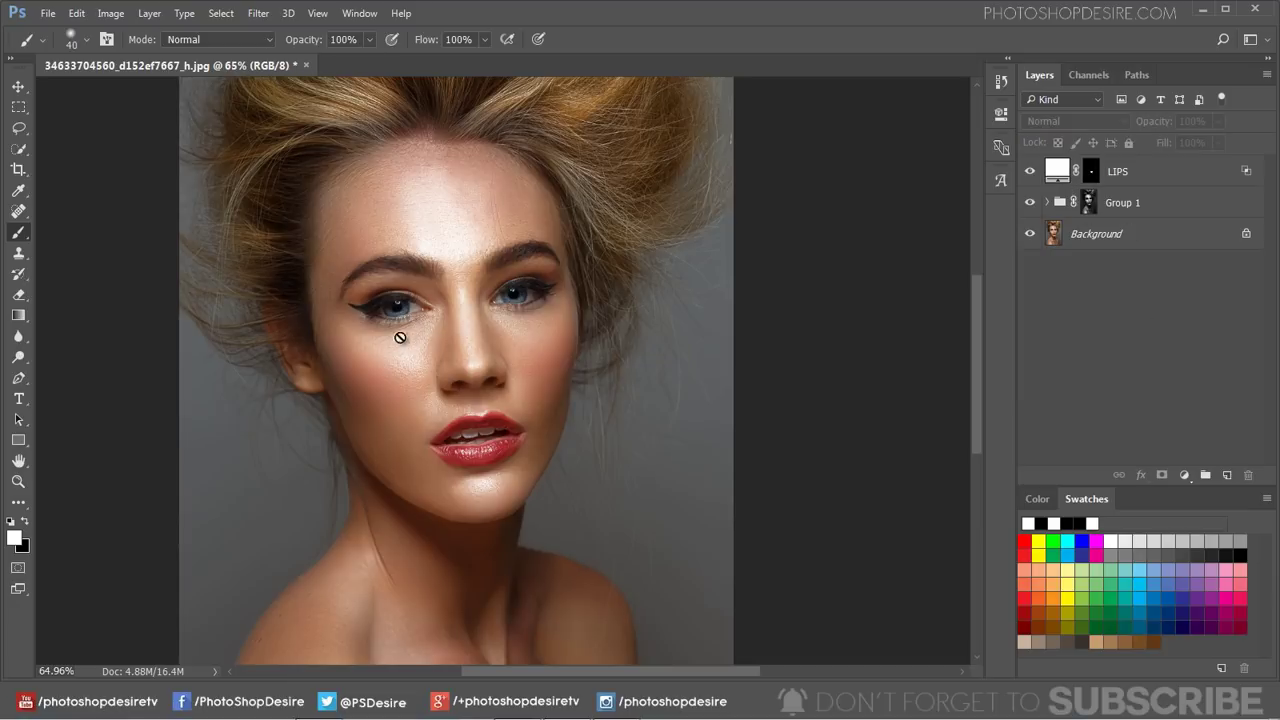
click(20, 90)
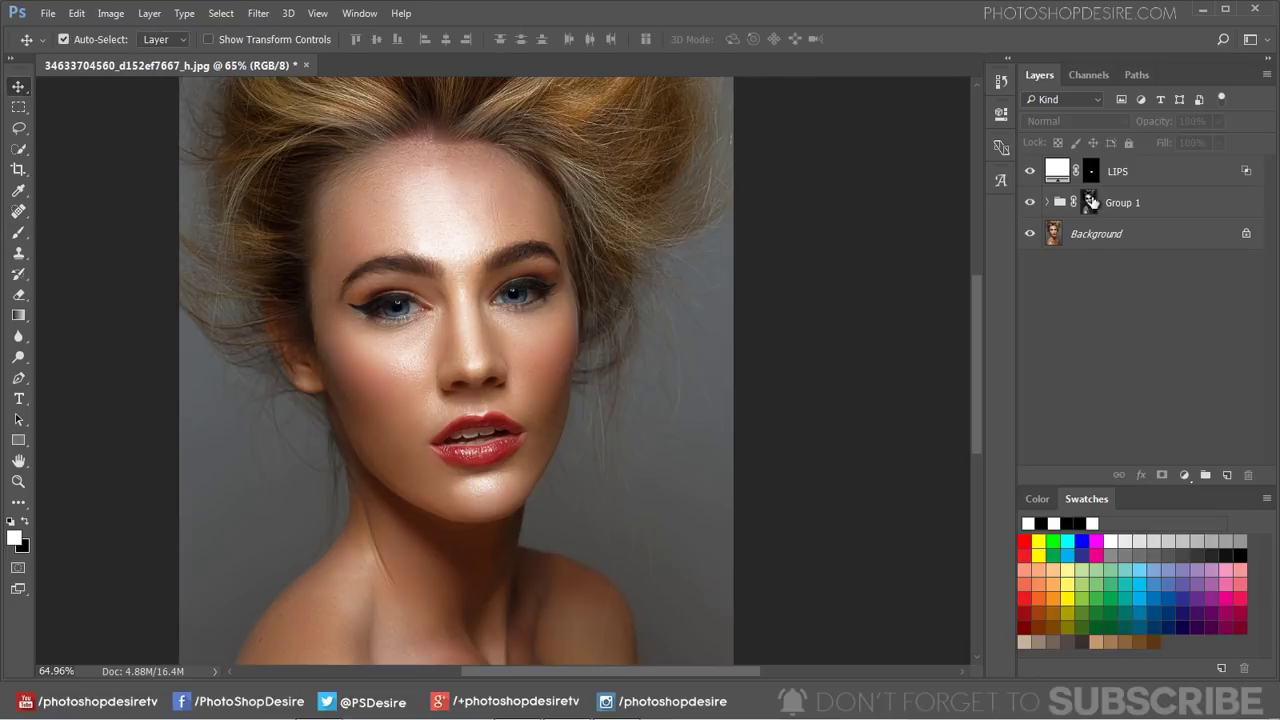
- Deselect all layers and add another white Solid Color fill layer
click(1118, 174)
click(1180, 412)
click(1187, 474)
click(1172, 120)
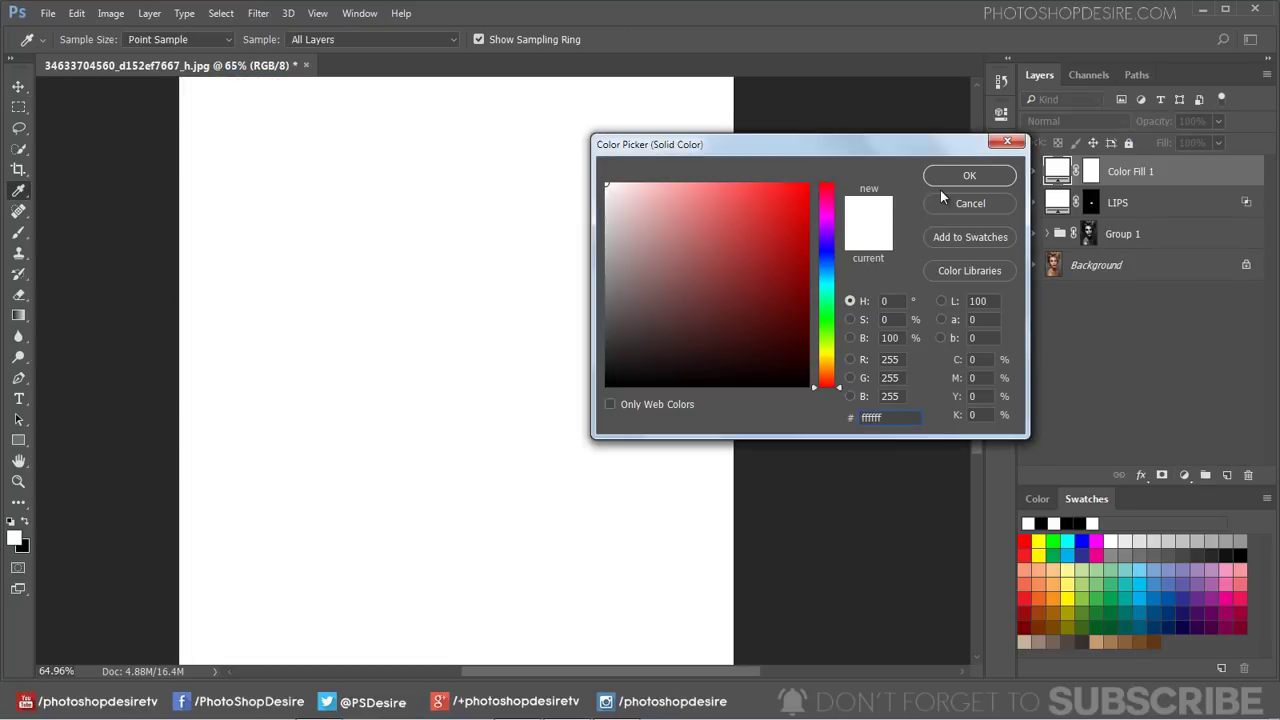
click(940, 176)
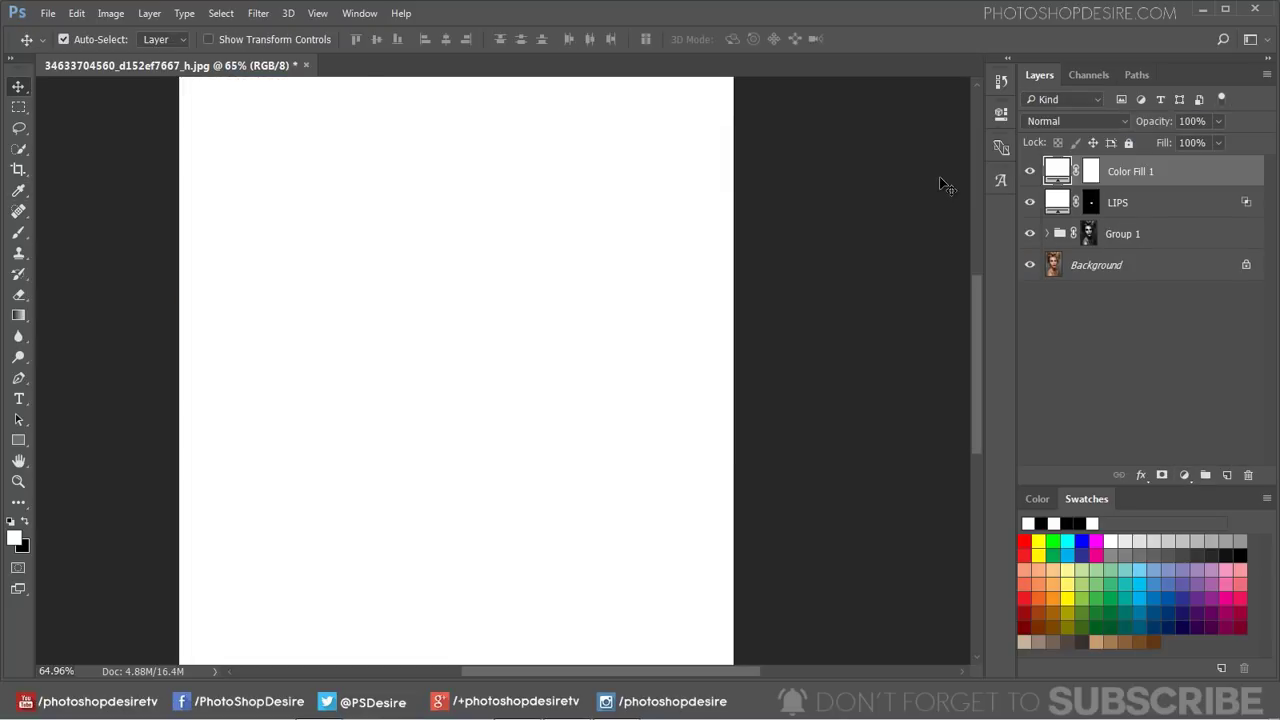
- Set the new fill's Underlying Layer black Blend If cutoff to 30, split to 161
double_click(1106, 177)
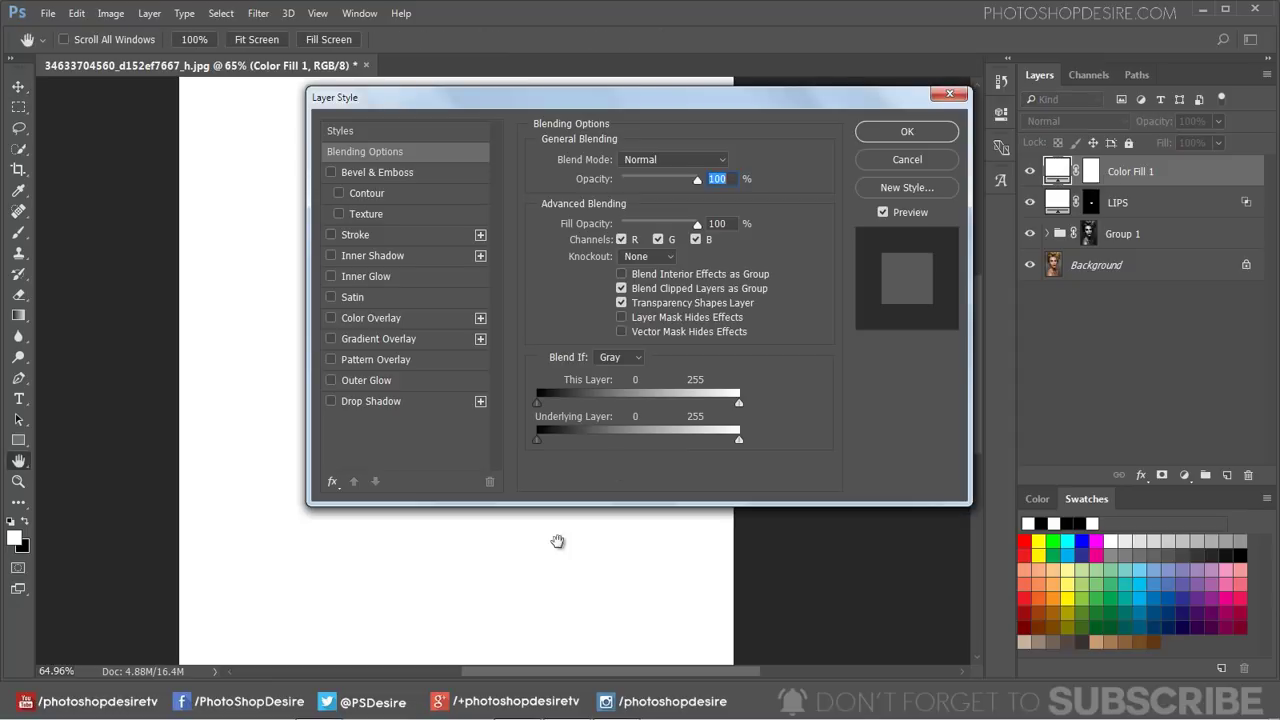
drag(538, 447, 559, 442)
drag(659, 103, 950, 110)
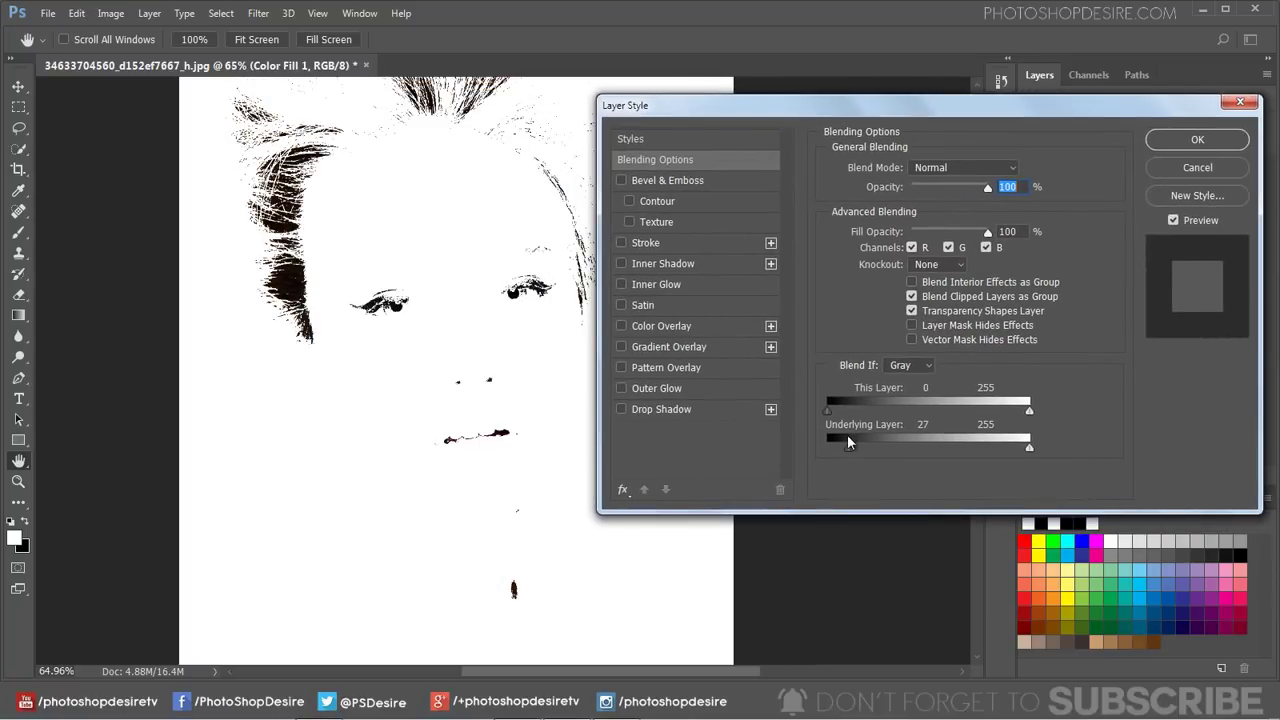
drag(849, 450, 947, 453)
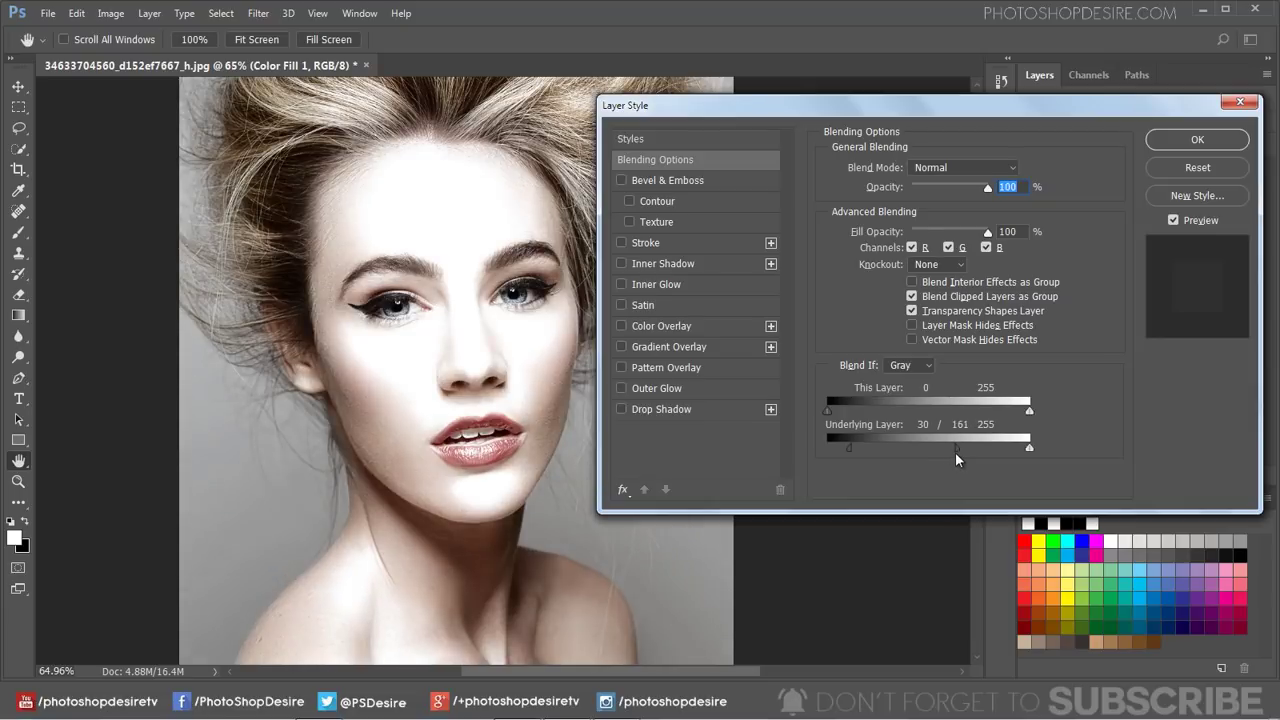
- Confirm the blending settings and invert the Color Fill 1 mask to black, hiding the fill
click(1192, 142)
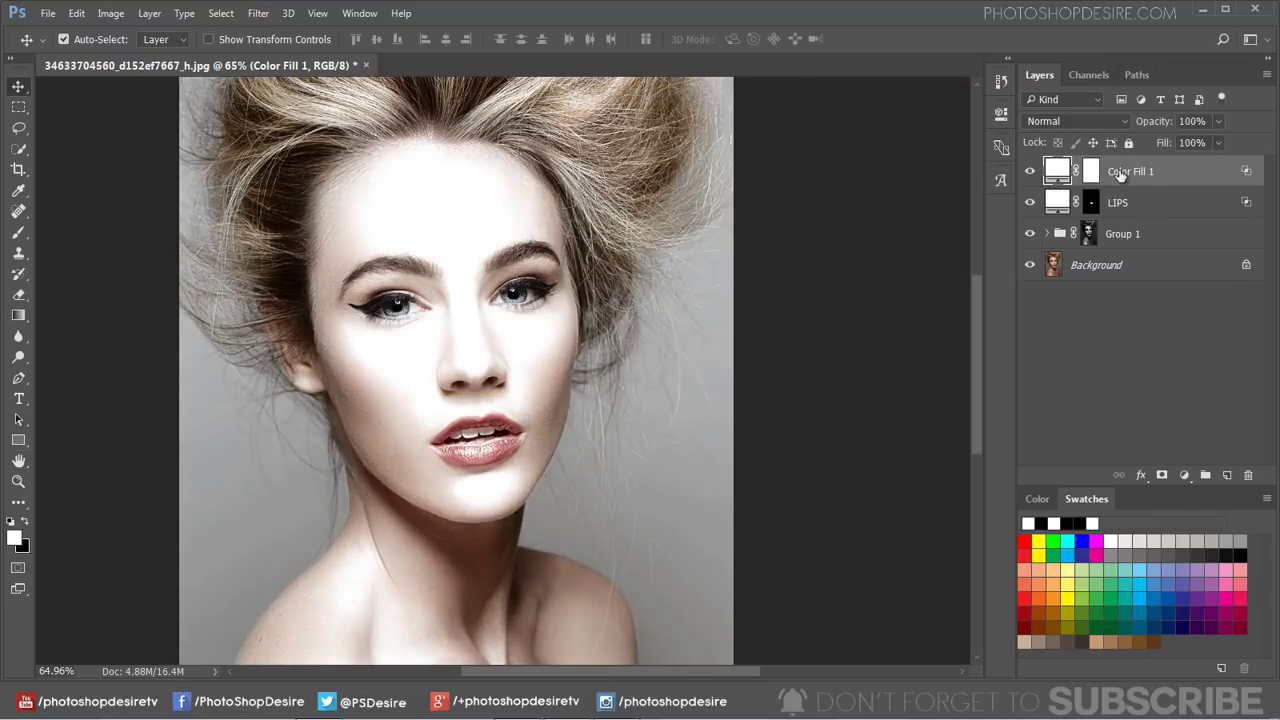
click(1091, 171)
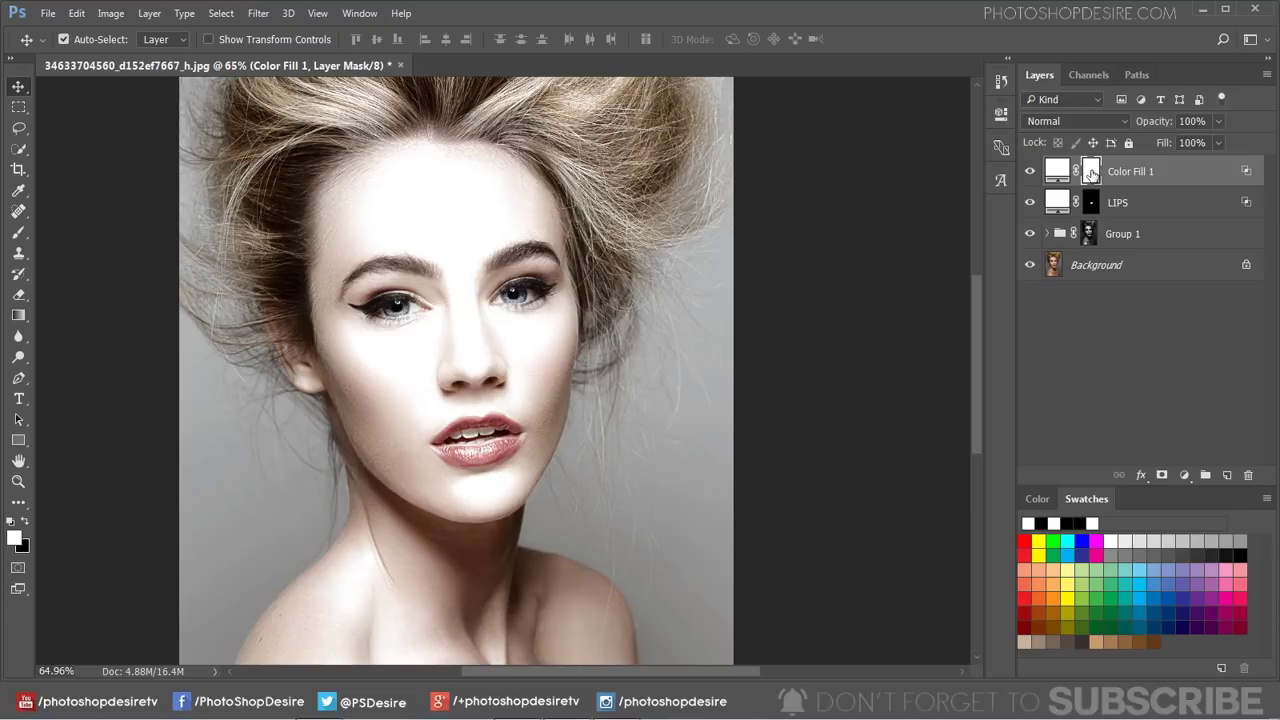
click(110, 13)
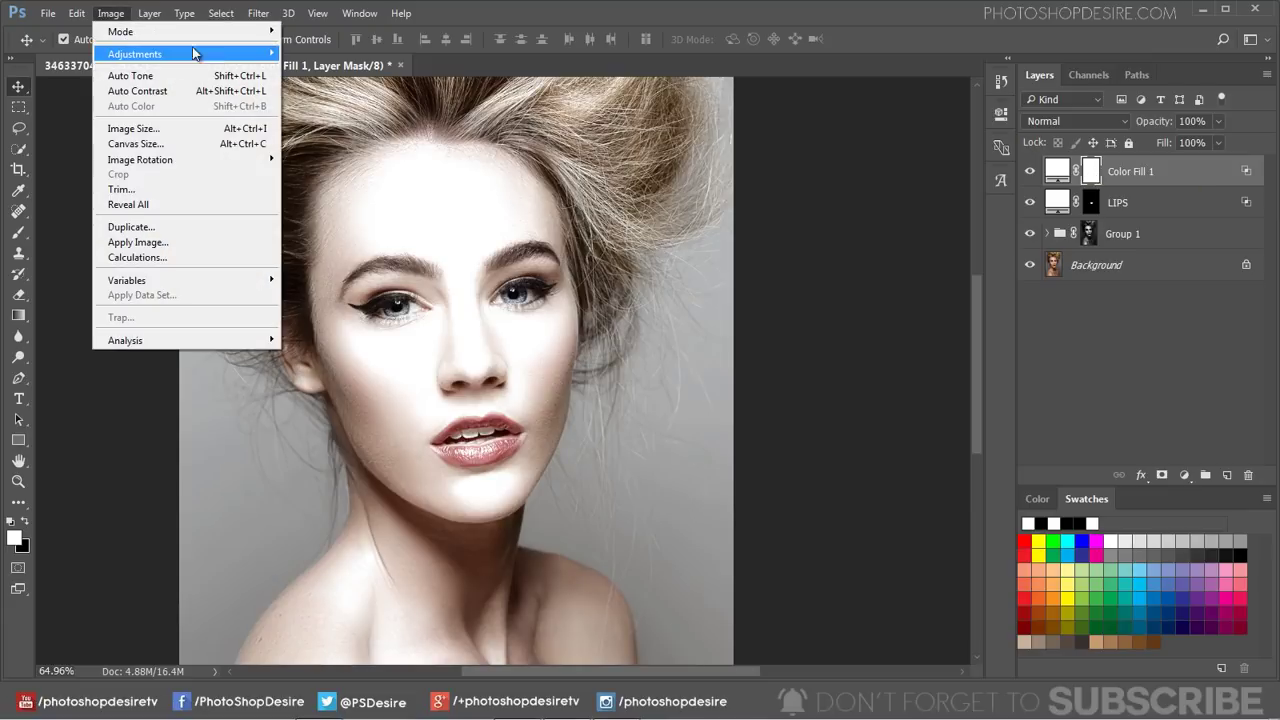
mouse_move(218, 55)
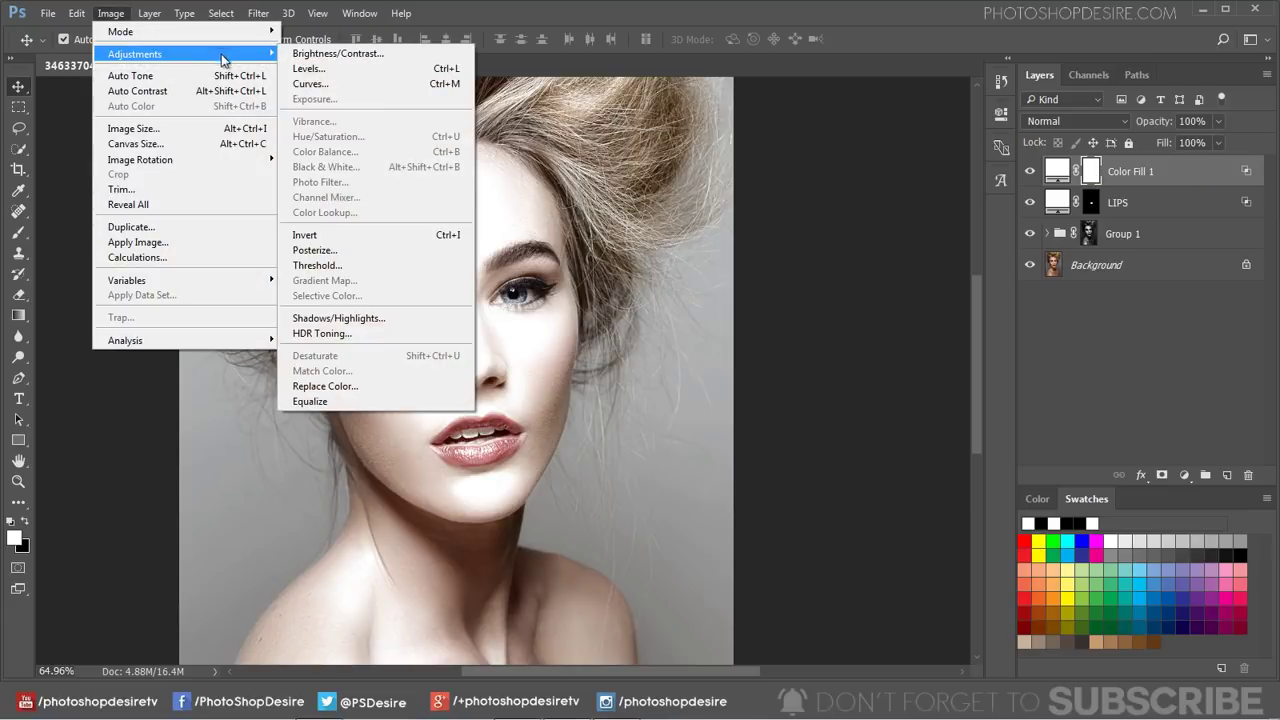
click(362, 240)
- Paint white with a 21 px soft brush over the left and right irises
click(18, 232)
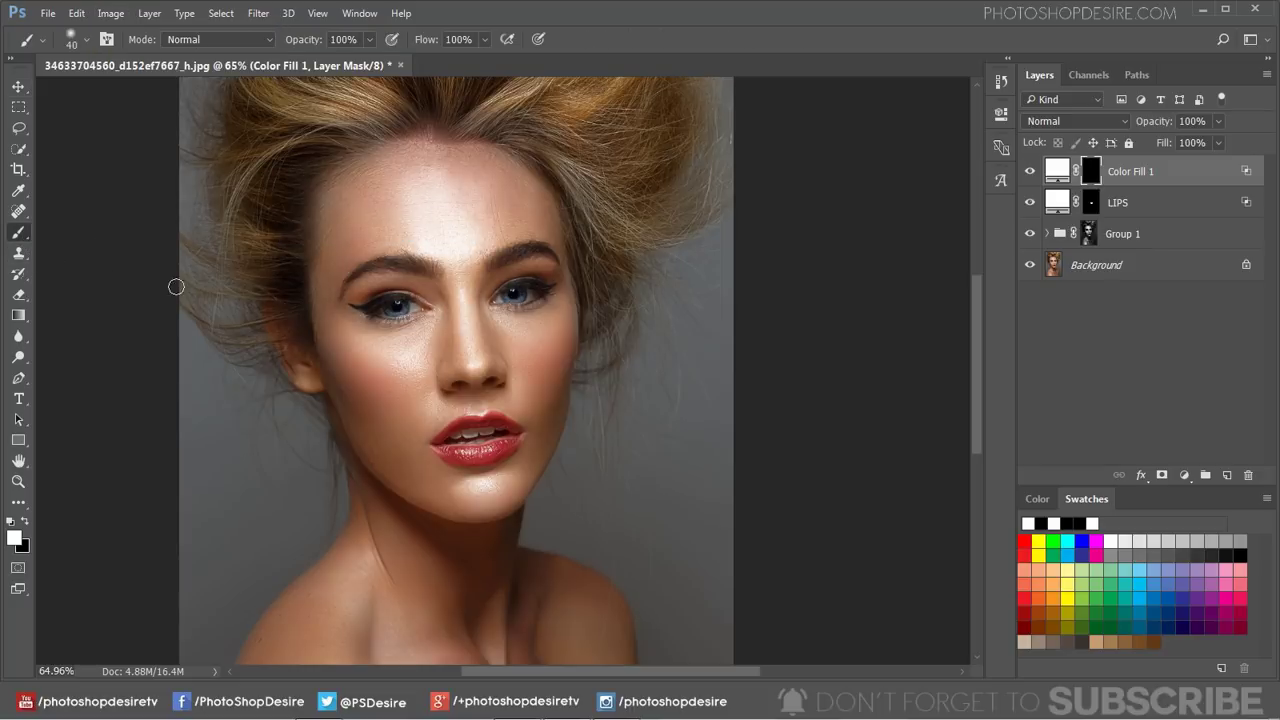
scroll(392, 300, up, 8)
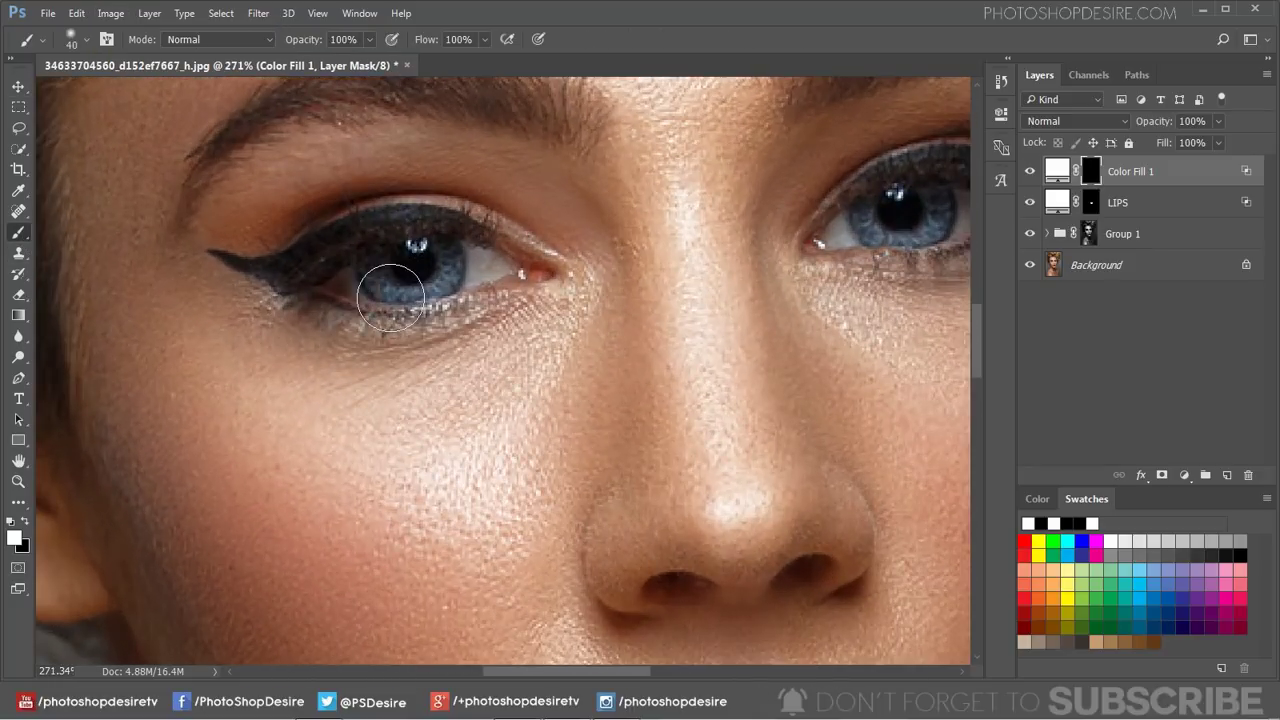
click(84, 46)
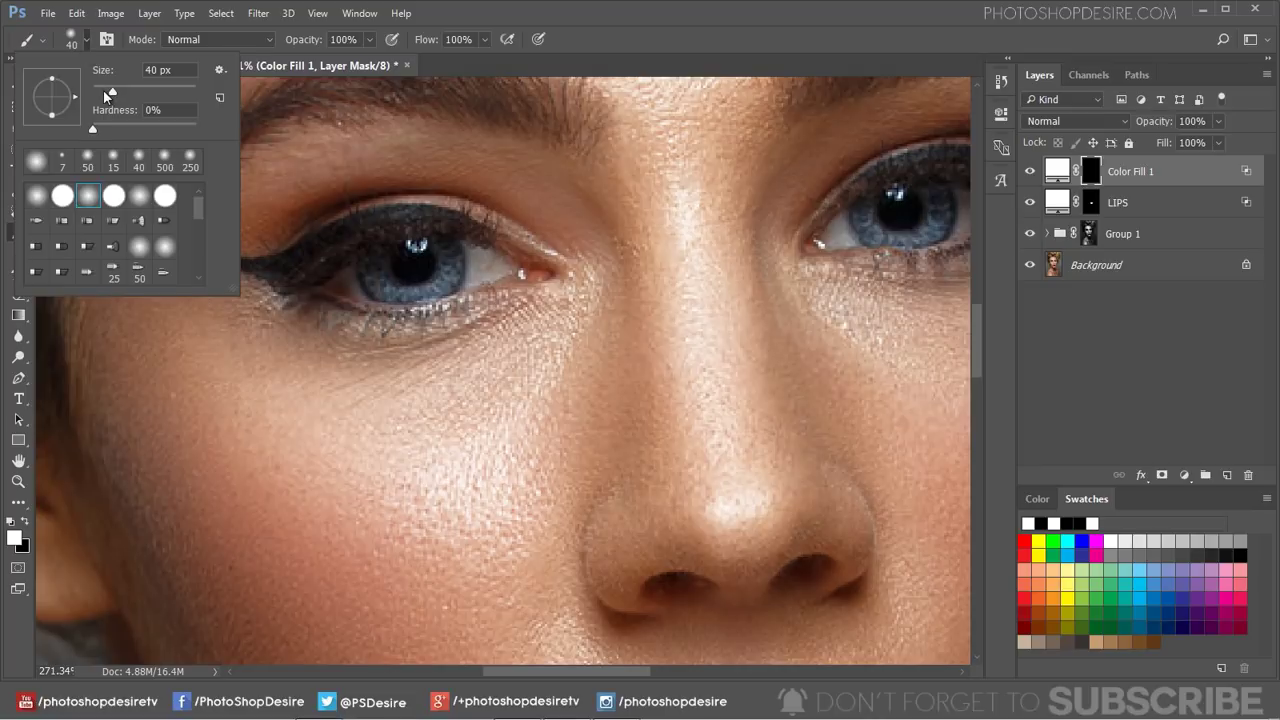
drag(103, 90, 99, 90)
click(401, 278)
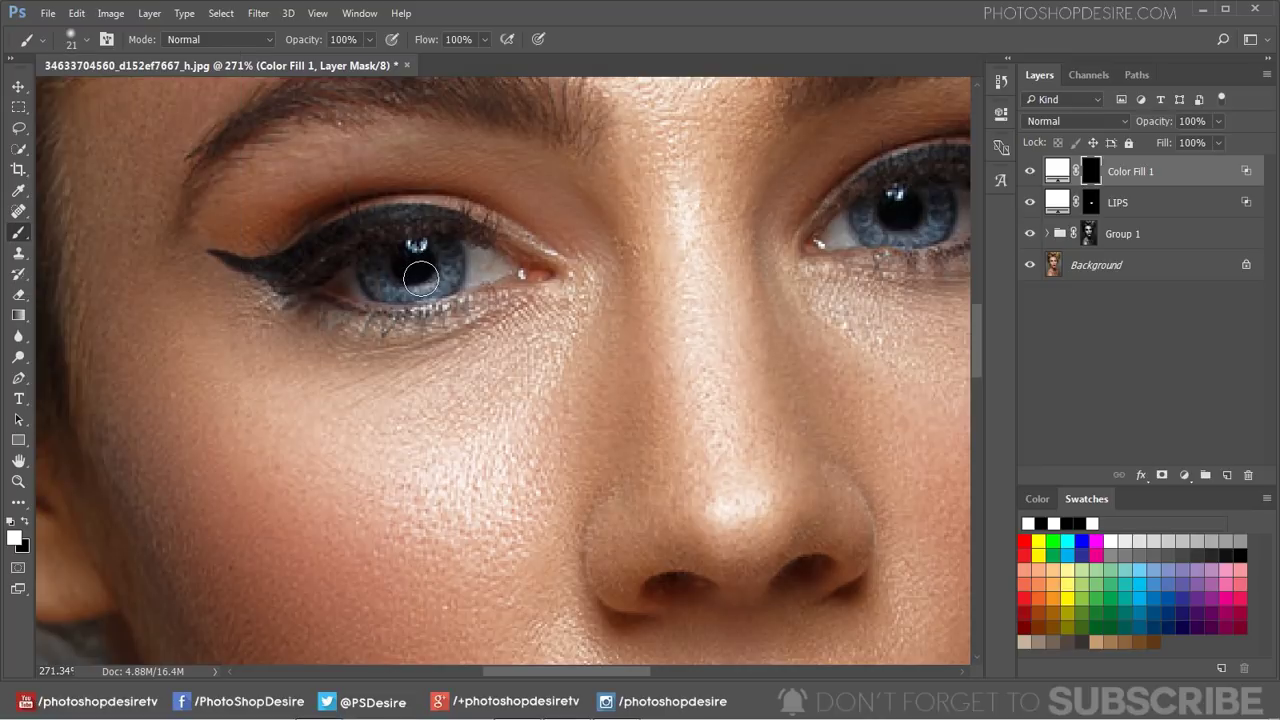
mouse_move(390, 284)
mouse_down()
mouse_move(420, 286)
mouse_move(441, 262)
mouse_up()
scroll(295, 295, down, 2)
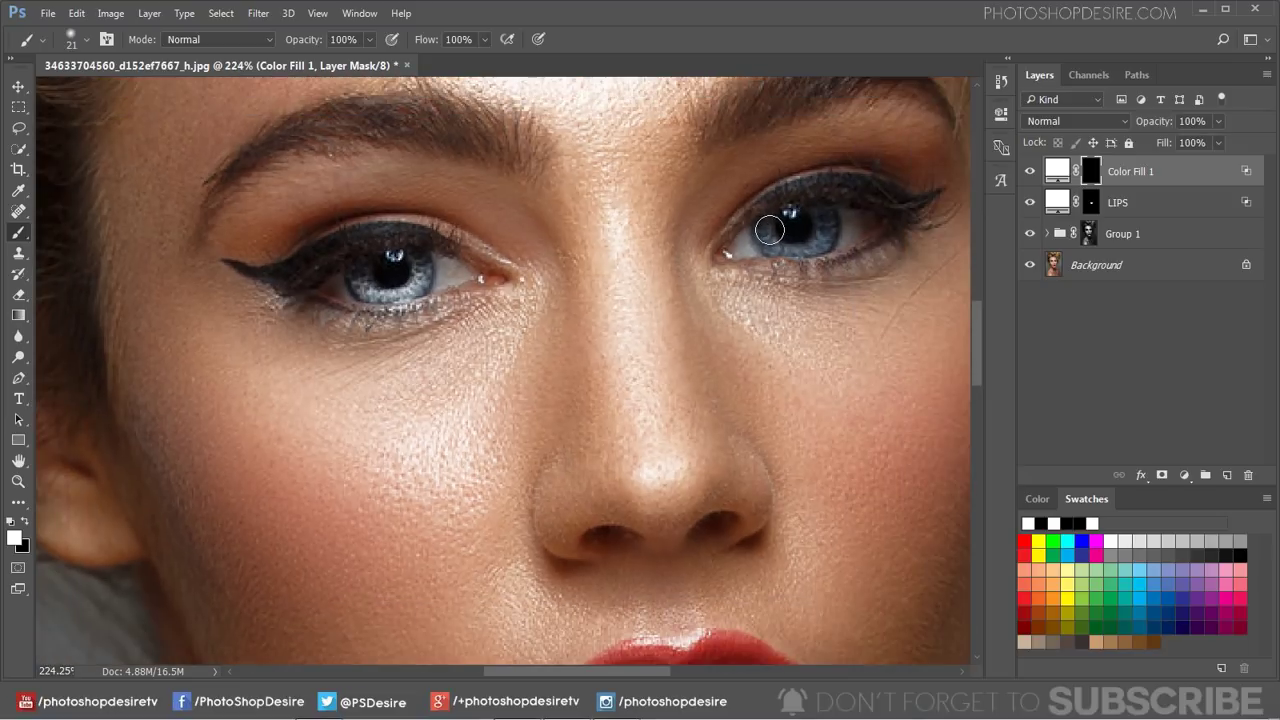
mouse_move(769, 231)
mouse_down()
mouse_move(785, 250)
mouse_move(812, 248)
mouse_move(820, 209)
mouse_move(818, 234)
mouse_up()
scroll(490, 230, down, 5)
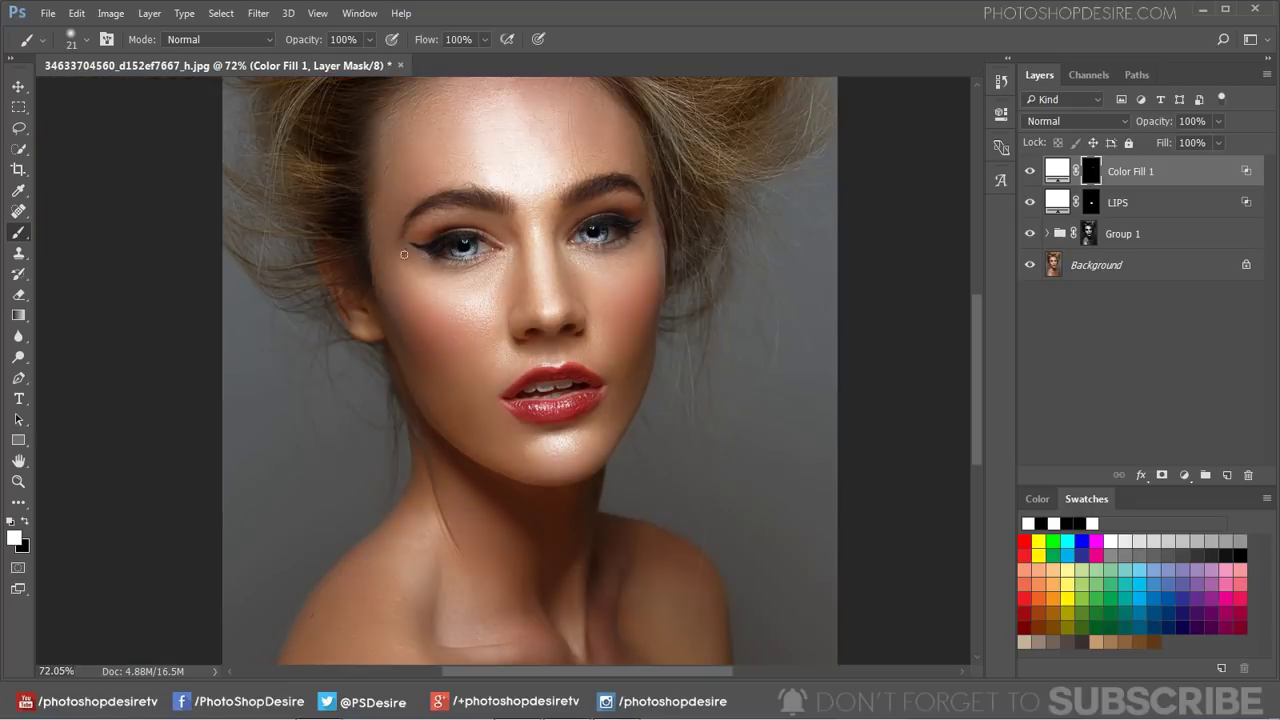
scroll(404, 254, up, 2)
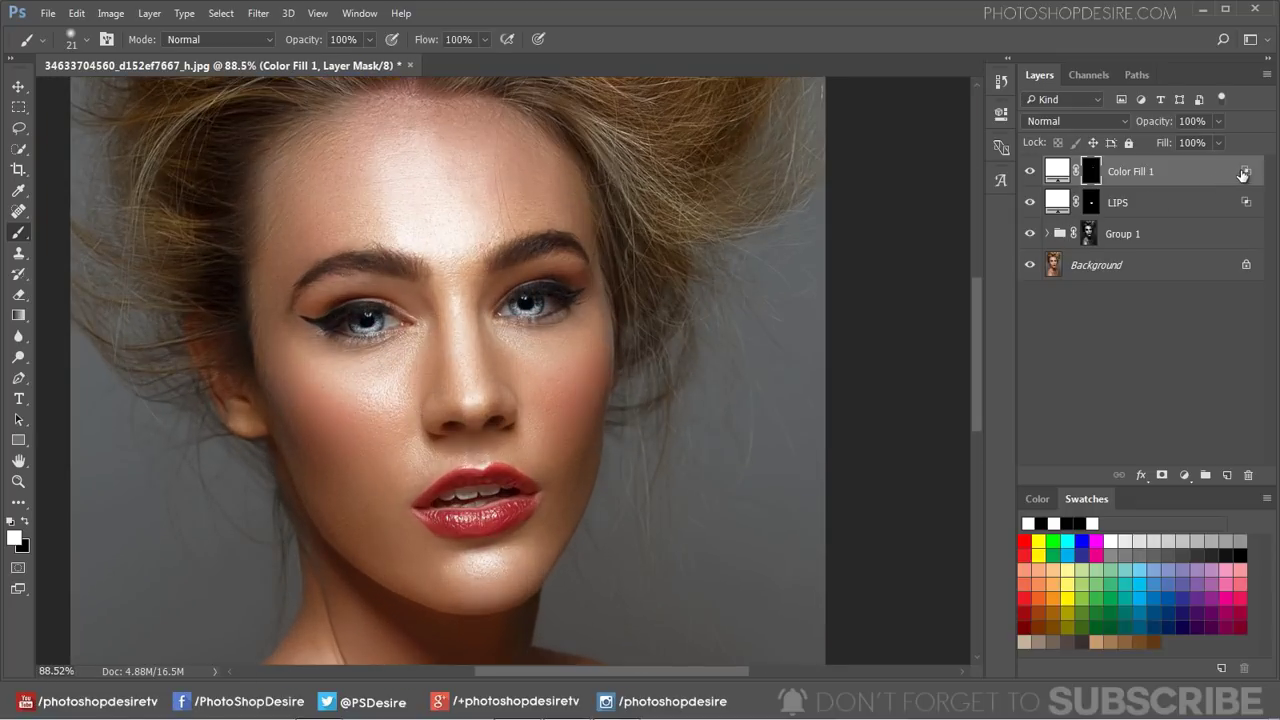
- Set Color Fill 1's Underlying Layer Blend If range to 50/255–255 and confirm
double_click(1245, 174)
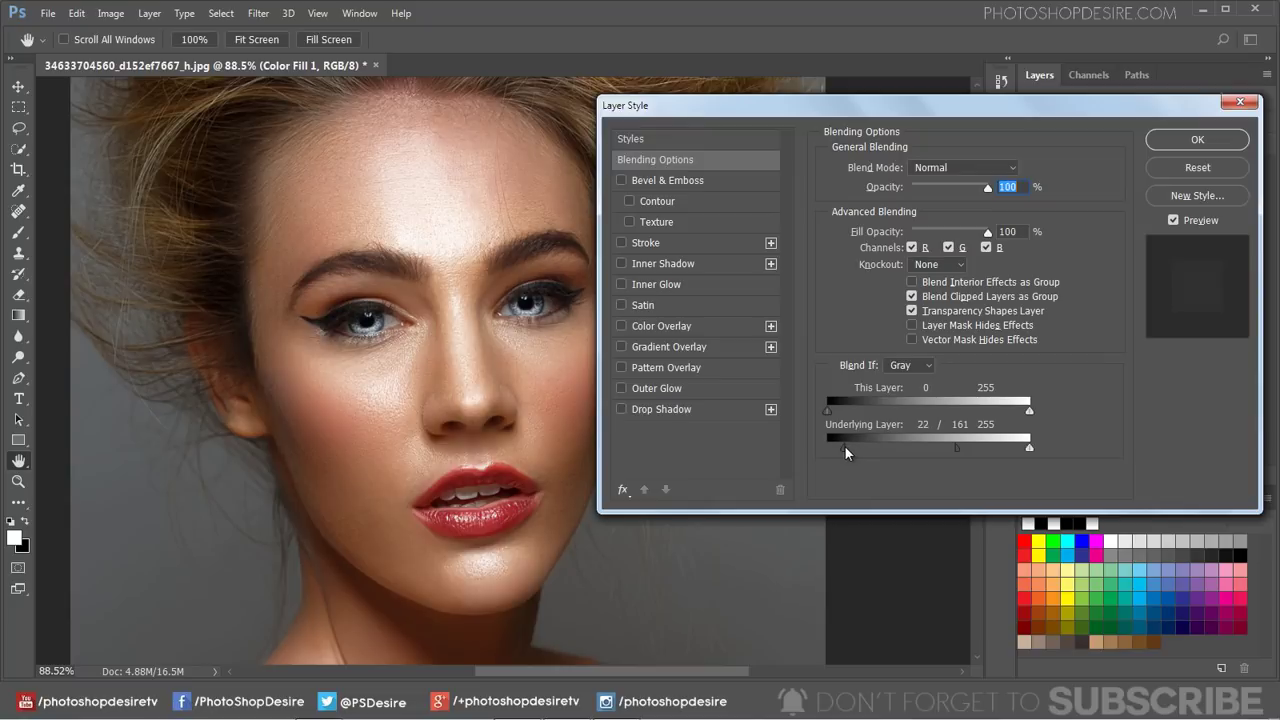
drag(849, 447, 866, 447)
drag(962, 445, 1070, 458)
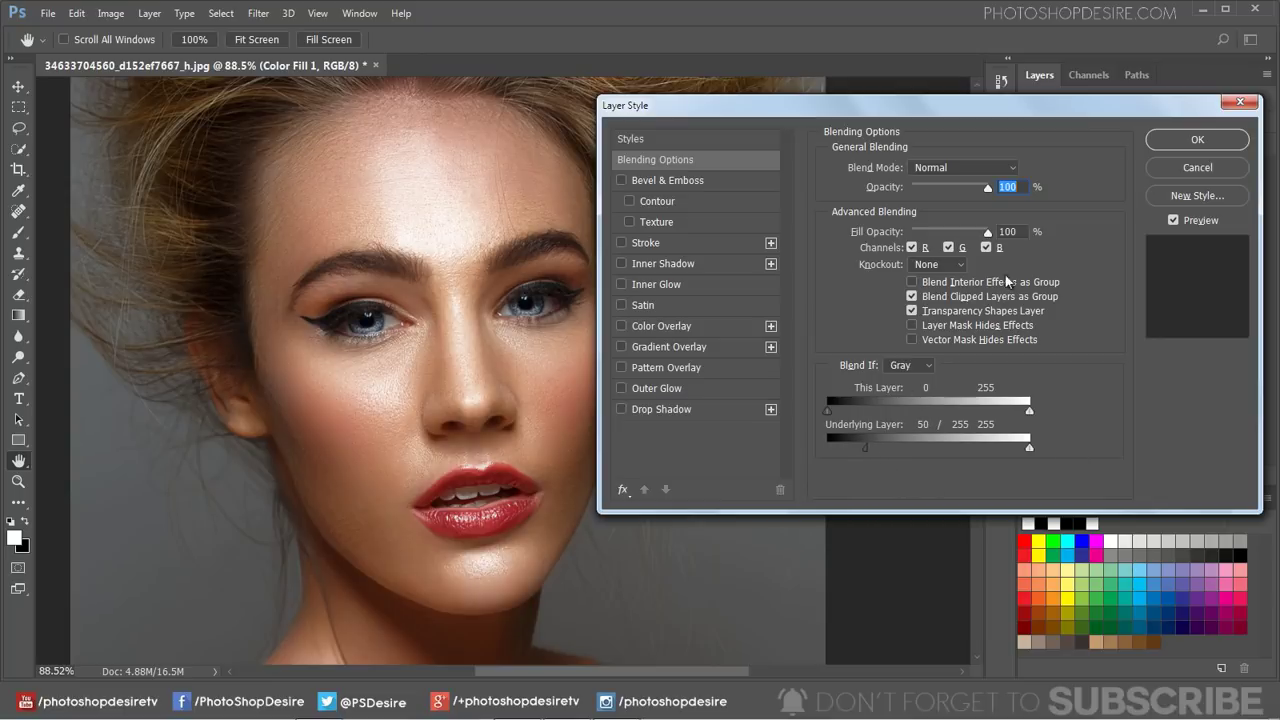
click(1160, 146)
scroll(478, 309, down, 5)
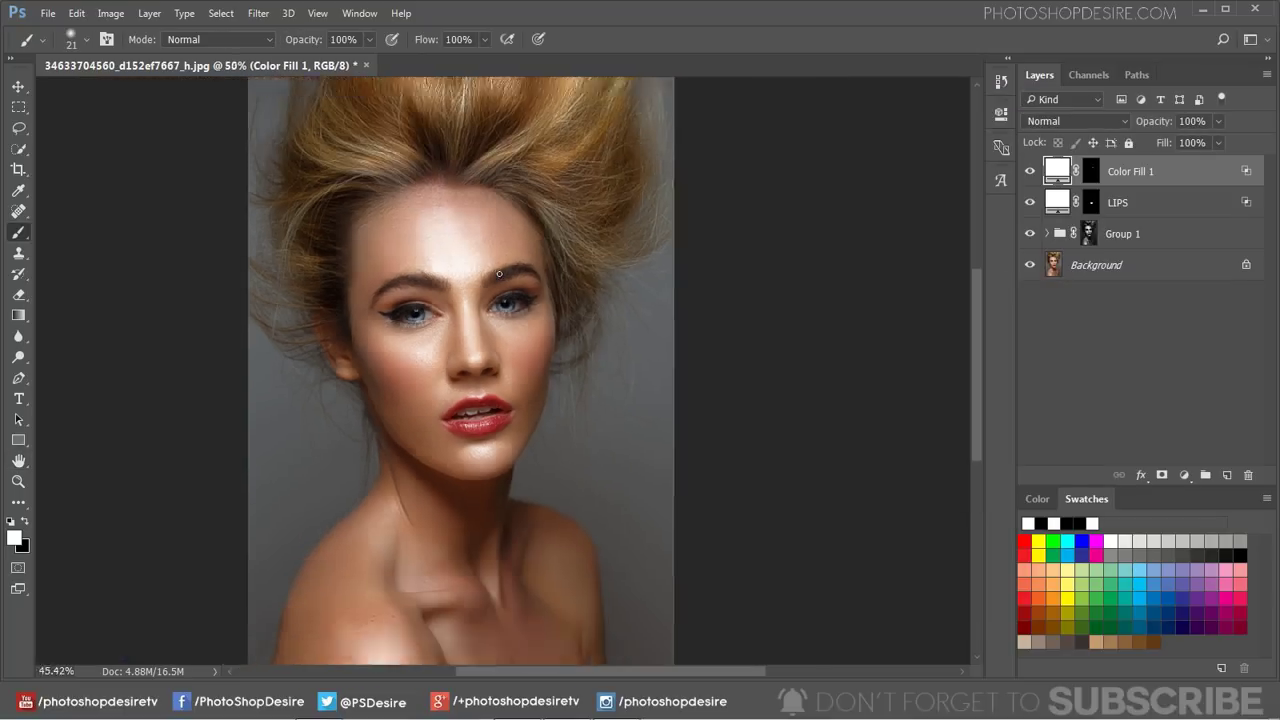
scroll(571, 380, up, 3)
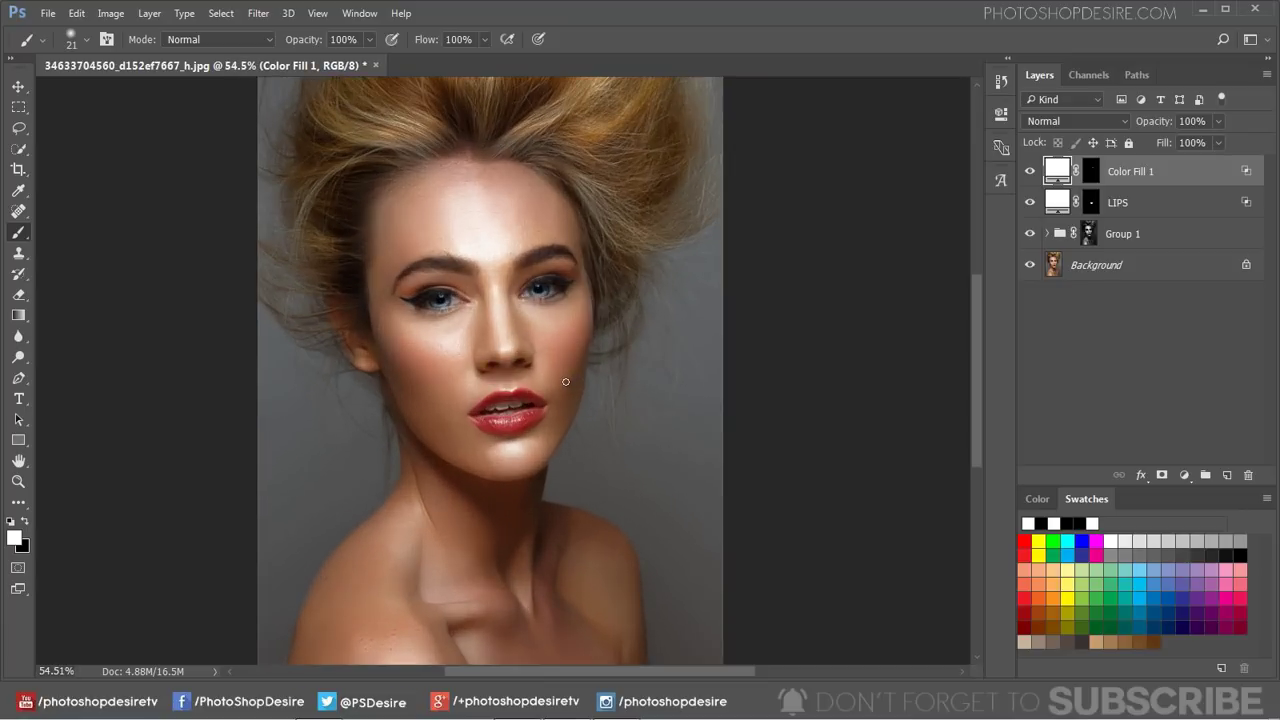
- Rename Color Fill 1 to EYES and type DODGE & BURN SKIN as Group 1's name
click(23, 89)
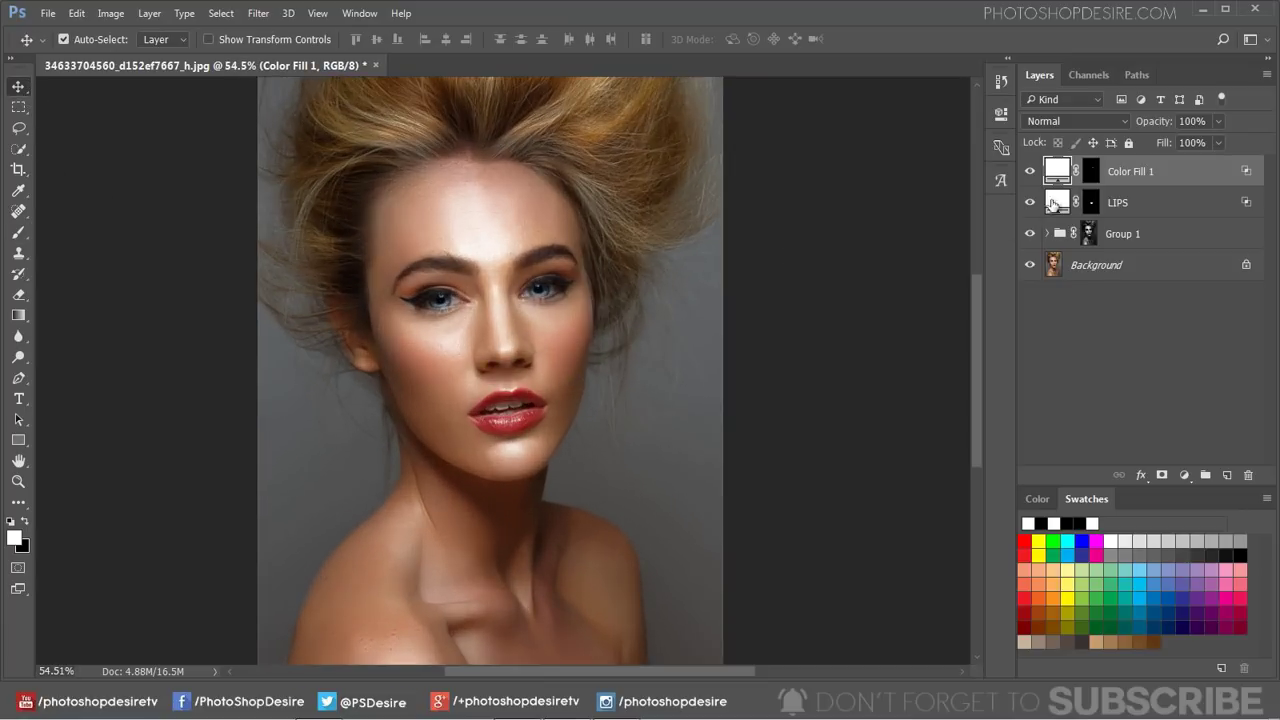
double_click(1120, 172)
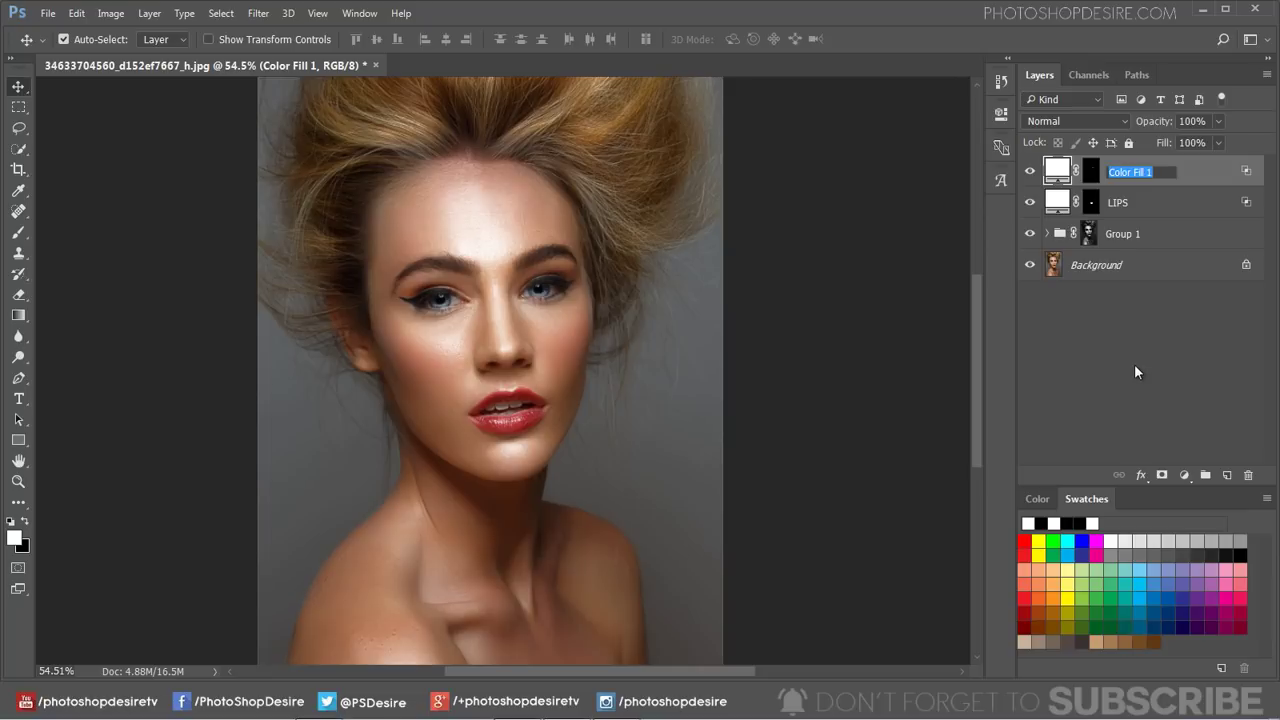
text(EYES)
key(Return)
double_click(1123, 234)
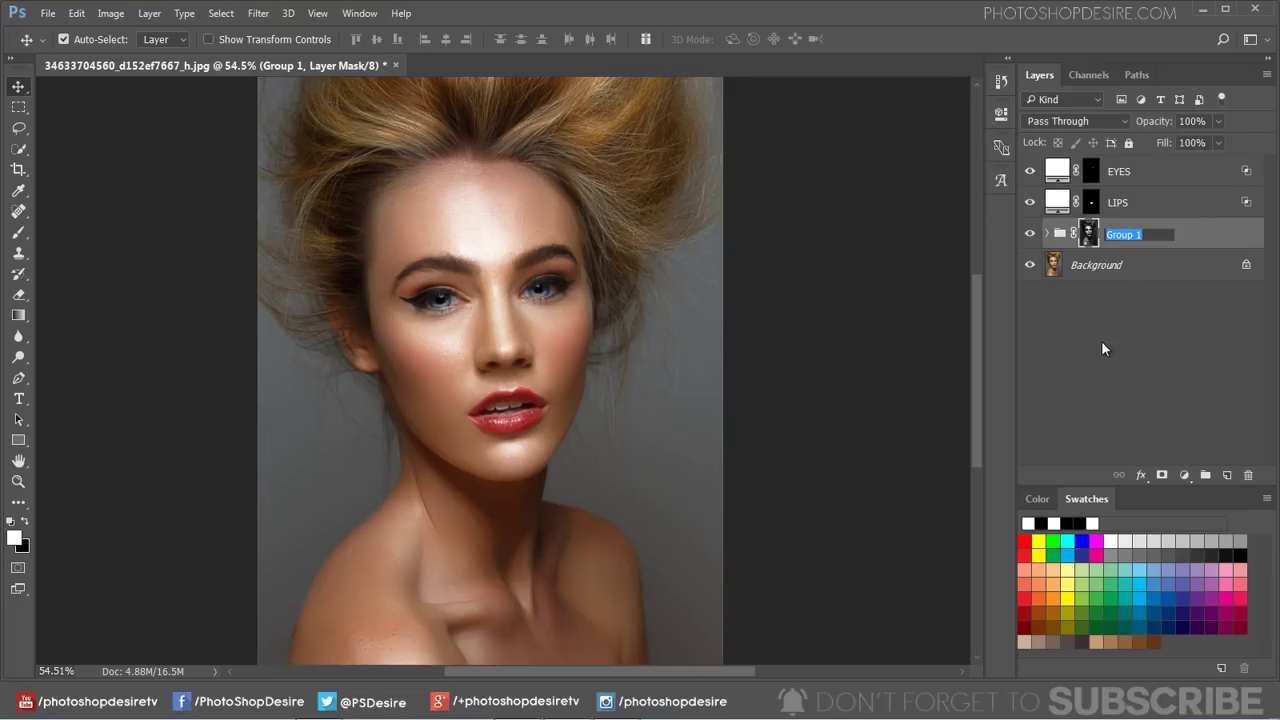
text(DODGE & BURN SKIN)
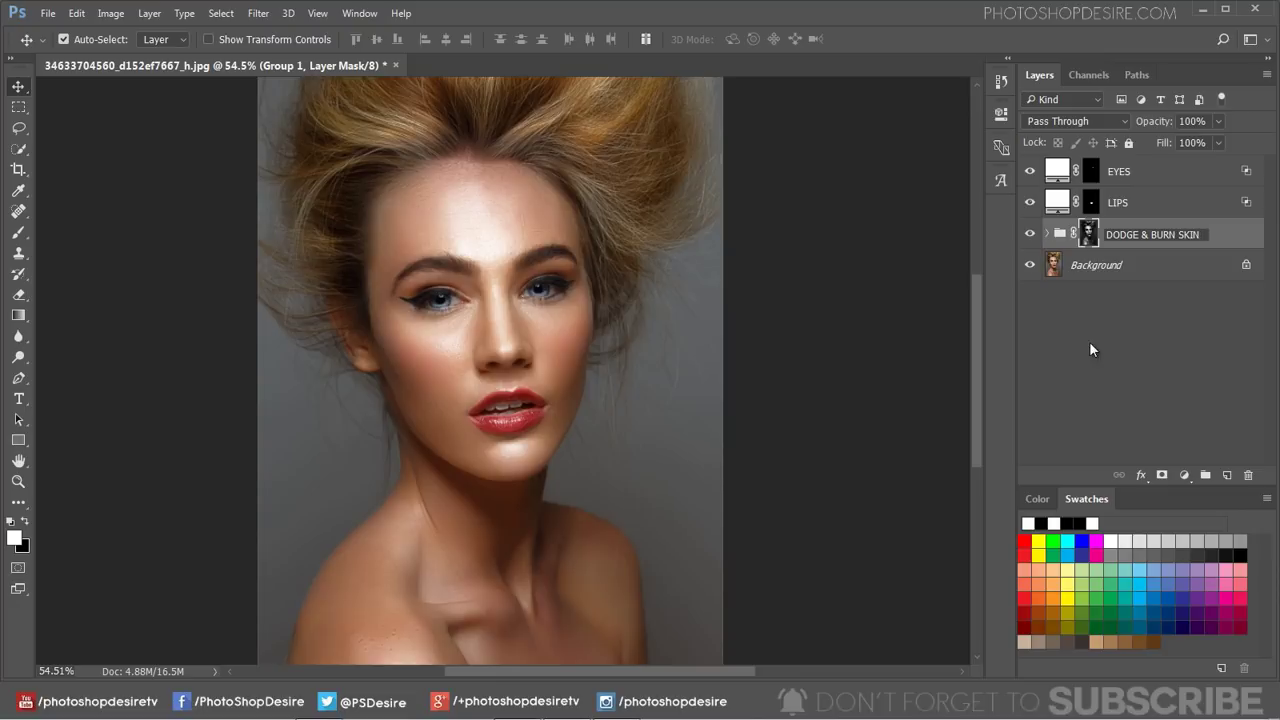
- Commit the DODGE & BURN SKIN name, then toggle the original-only view twice for a before/after comparison
key(Return)
click(1083, 343)
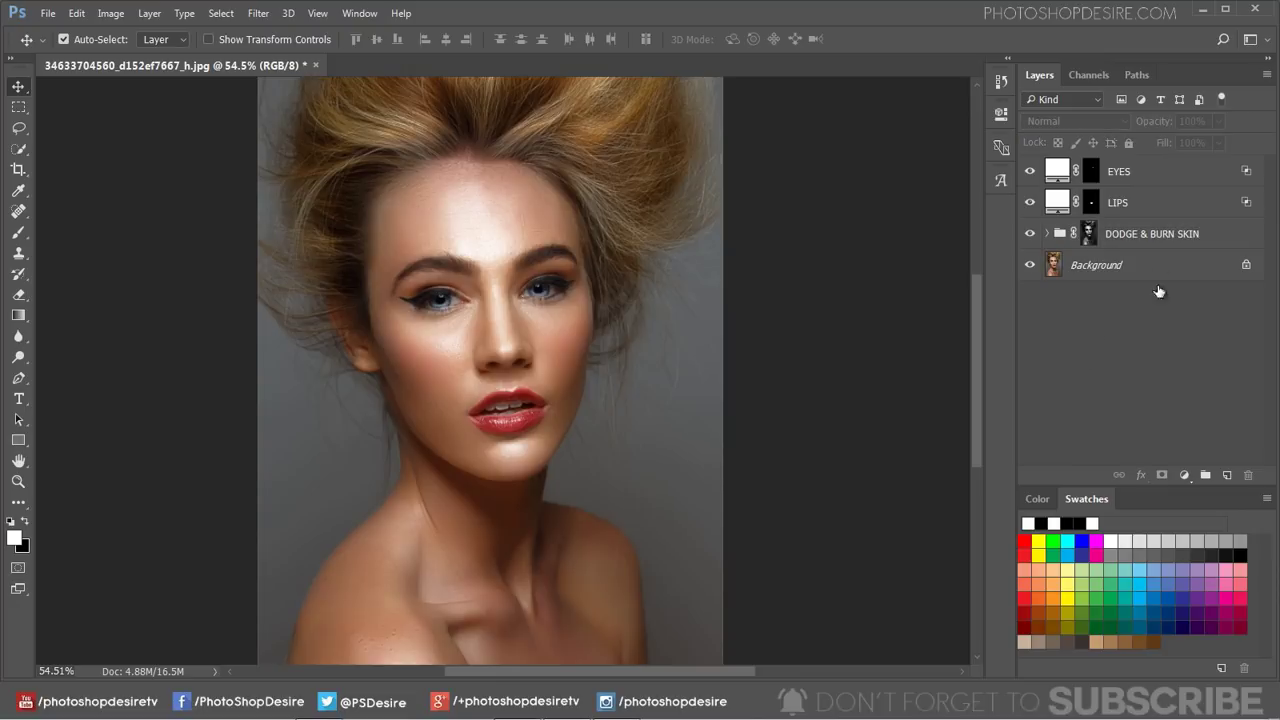
alt+click(1031, 267)
alt+click(1031, 267)
alt+click(1031, 267)
alt+click(1031, 267)
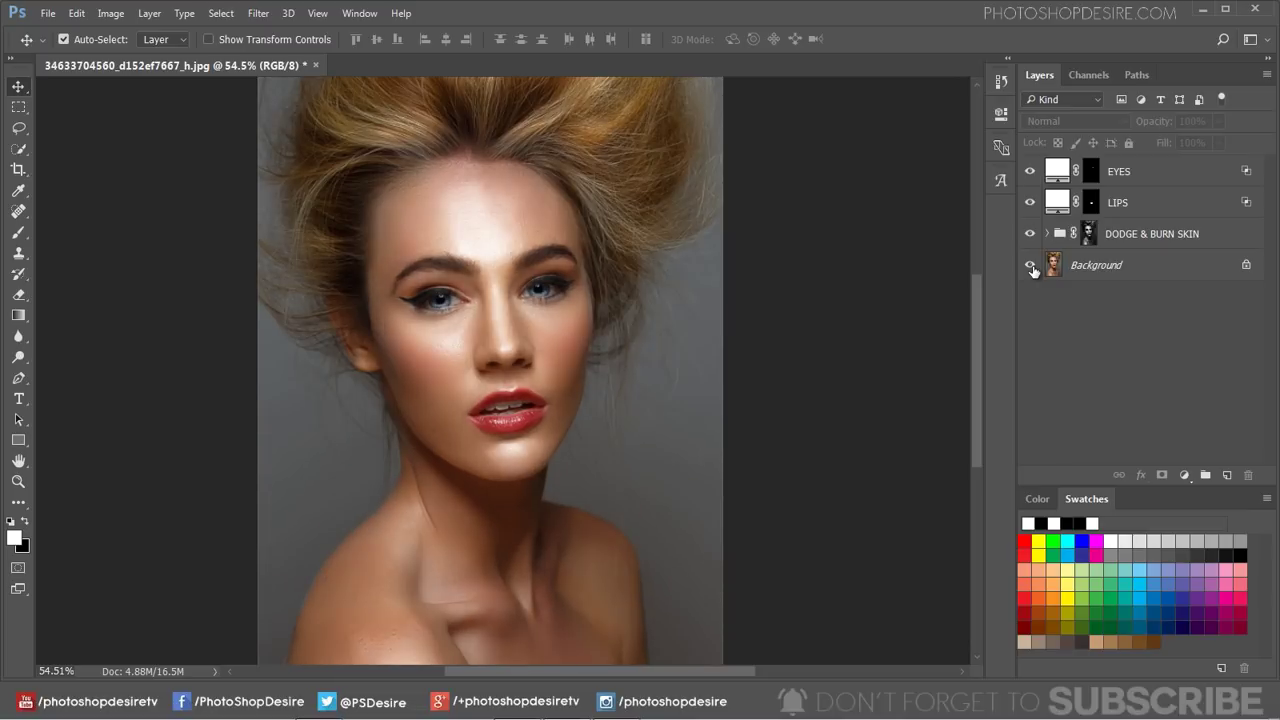